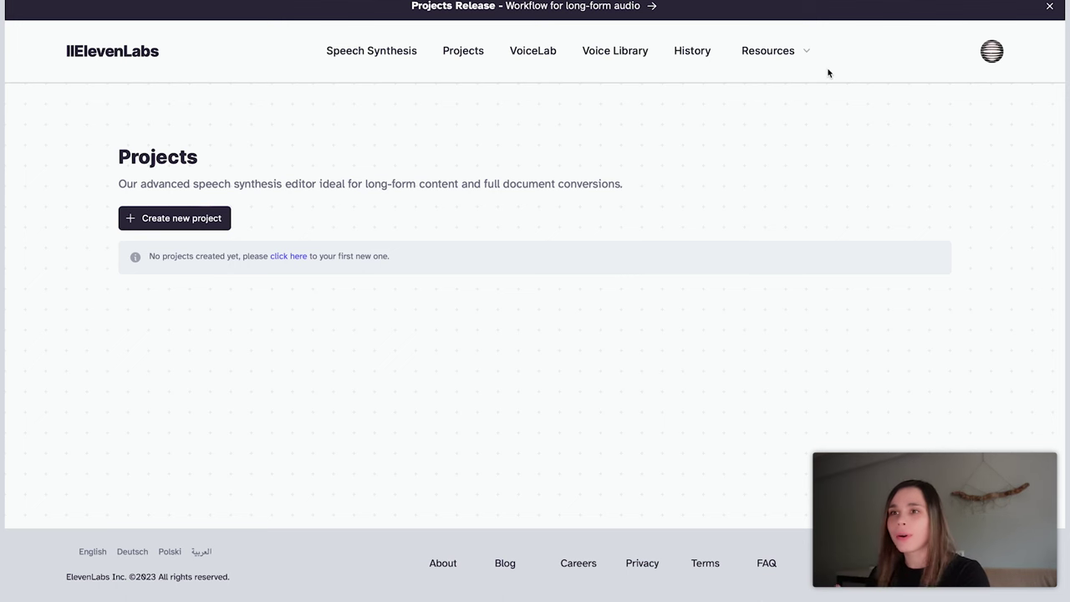
Step: Open the account's subscription page and examine the available plans, their prices and what each one includes
left_click(993, 52)
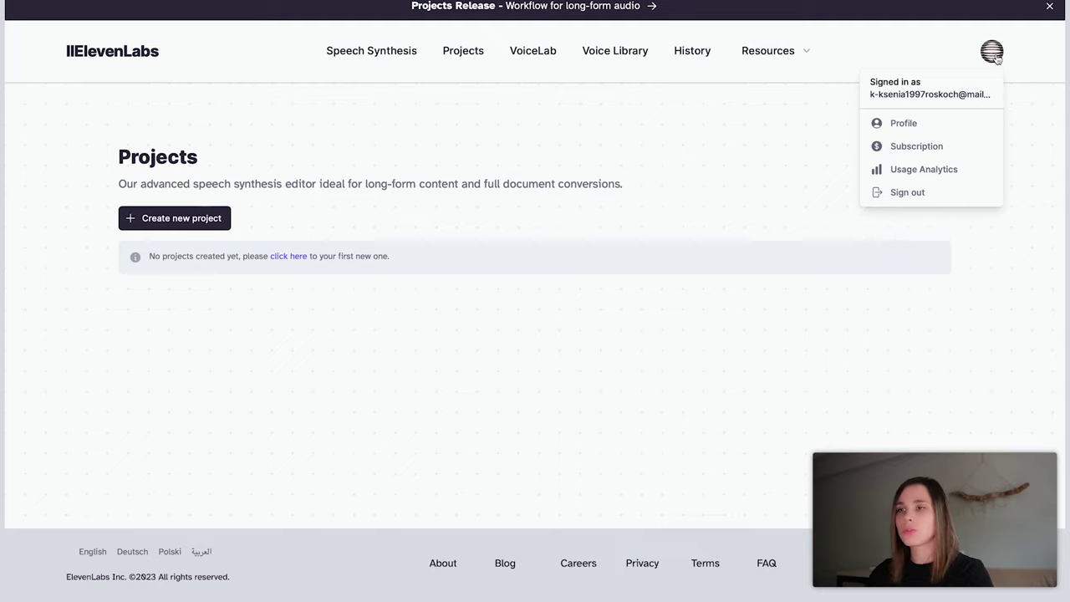
left_click(887, 146)
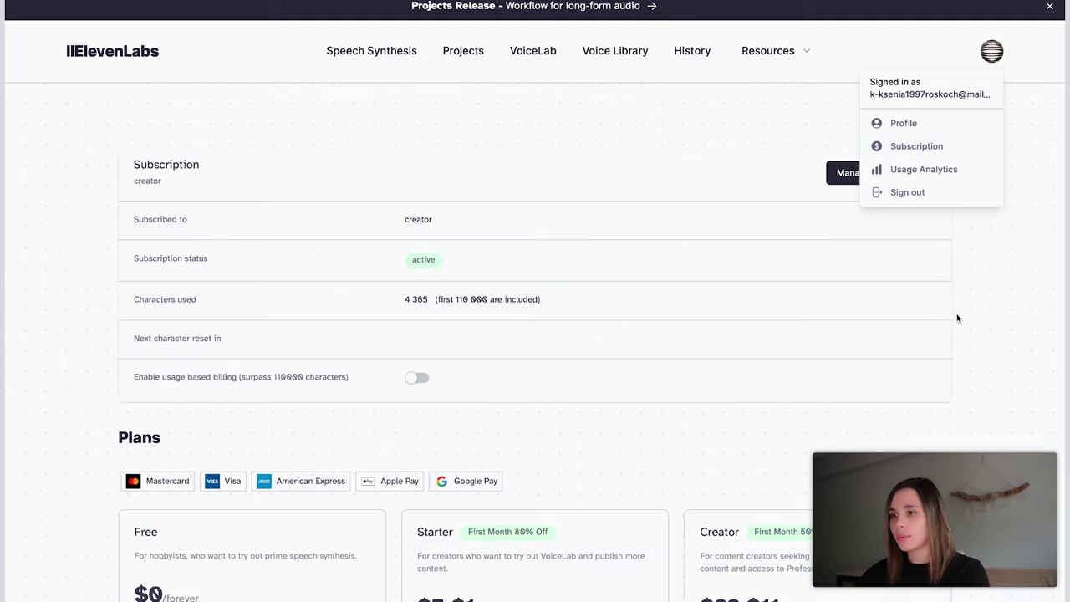
scroll(958, 317, "down", 8)
scroll(956, 313, "up", 3)
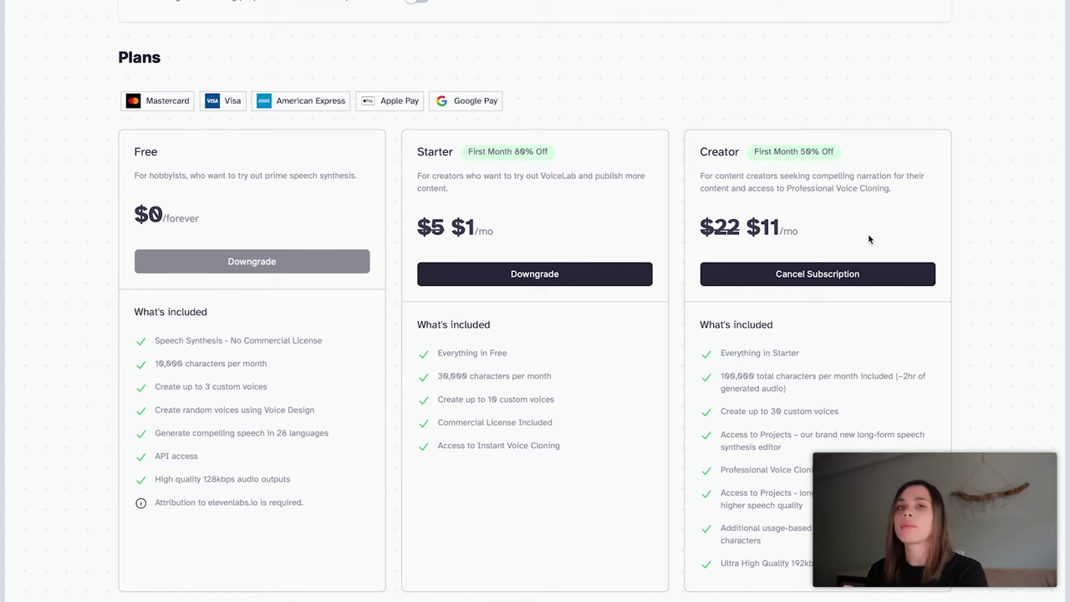
scroll(919, 260, "down", 2)
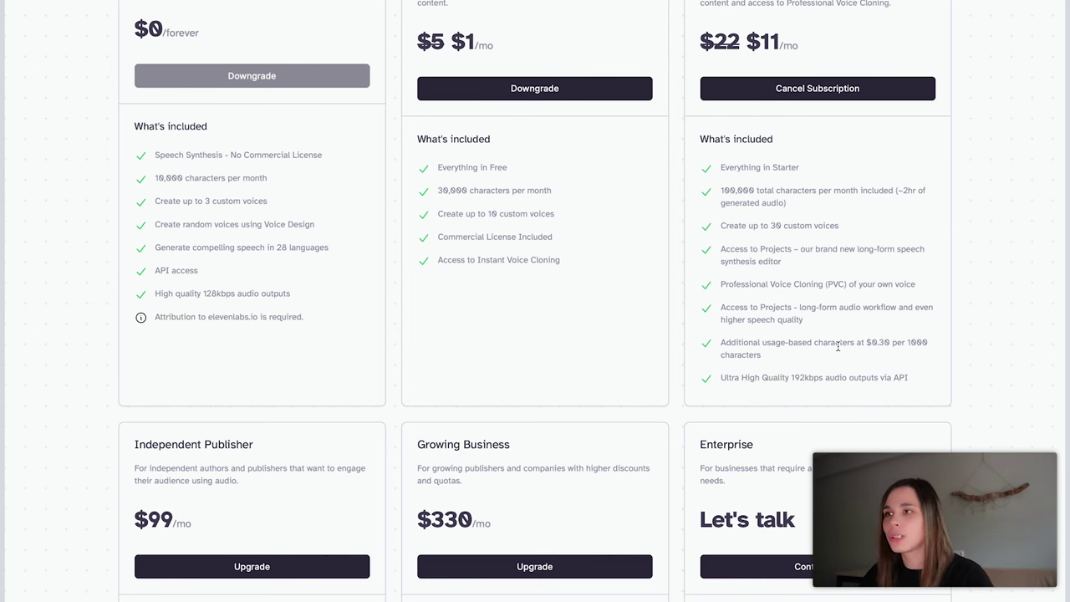
scroll(960, 215, "up", 1)
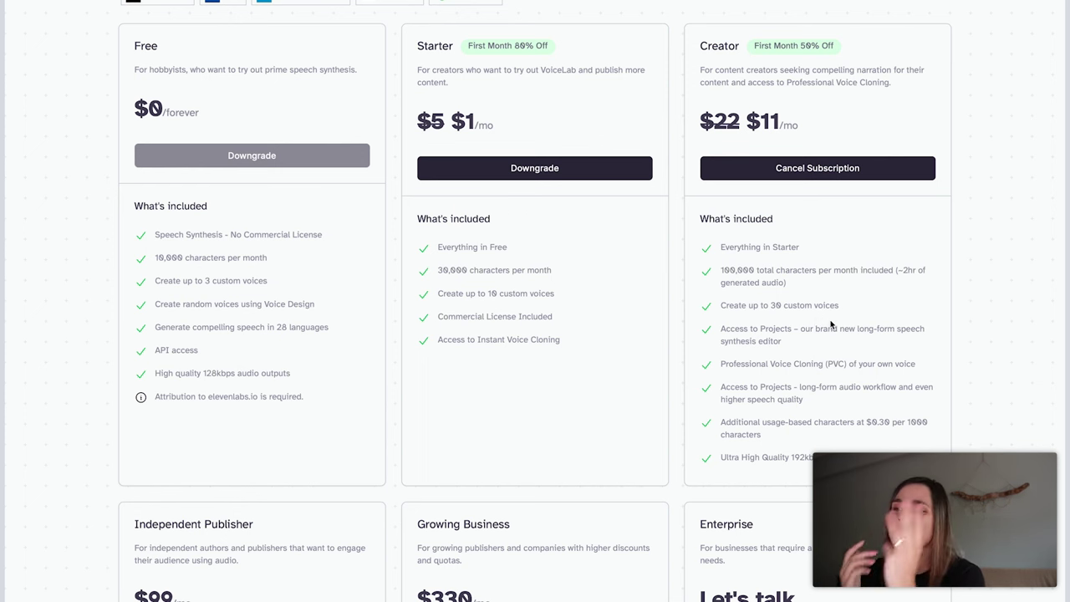
scroll(838, 344, "down", 1)
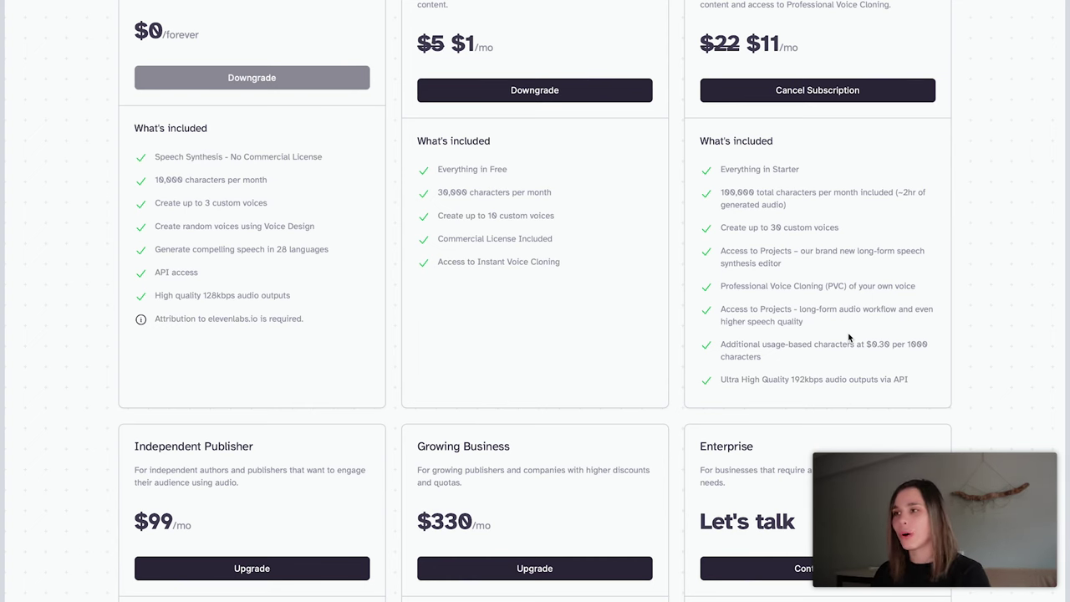
scroll(847, 338, "up", 10)
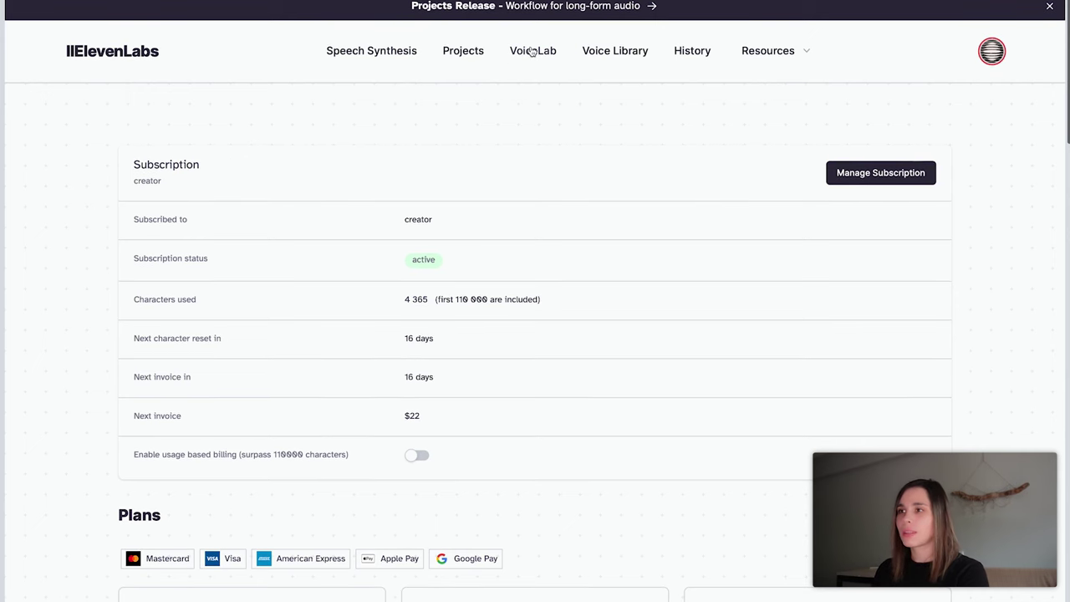
Step: Examine the blank Instant Voice Cloning form in VoiceLab and the uploaded samples of the first existing cloned voice
left_click(531, 52)
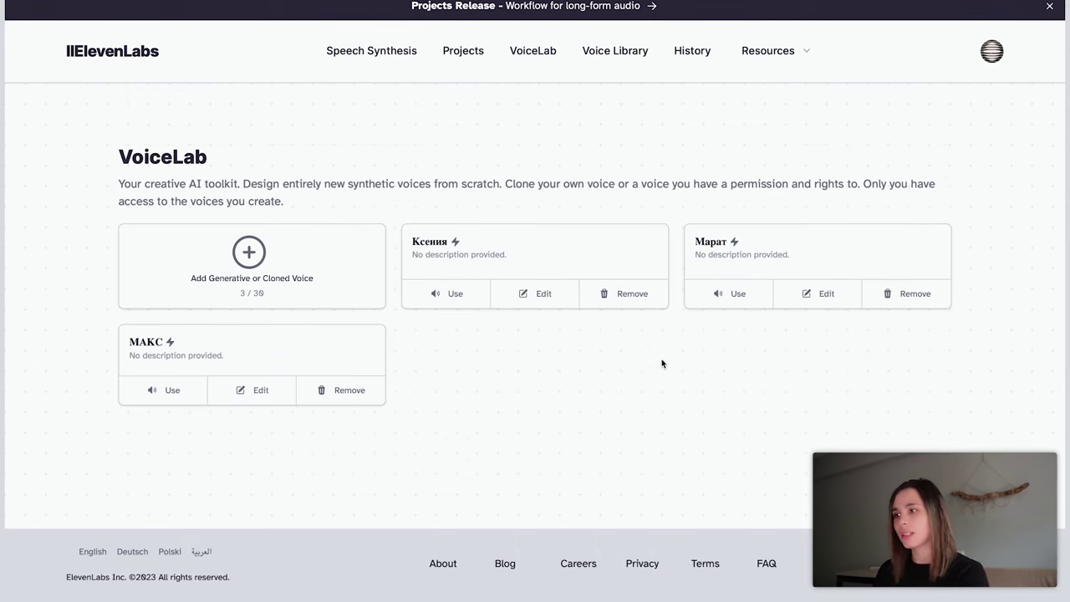
left_click(293, 262)
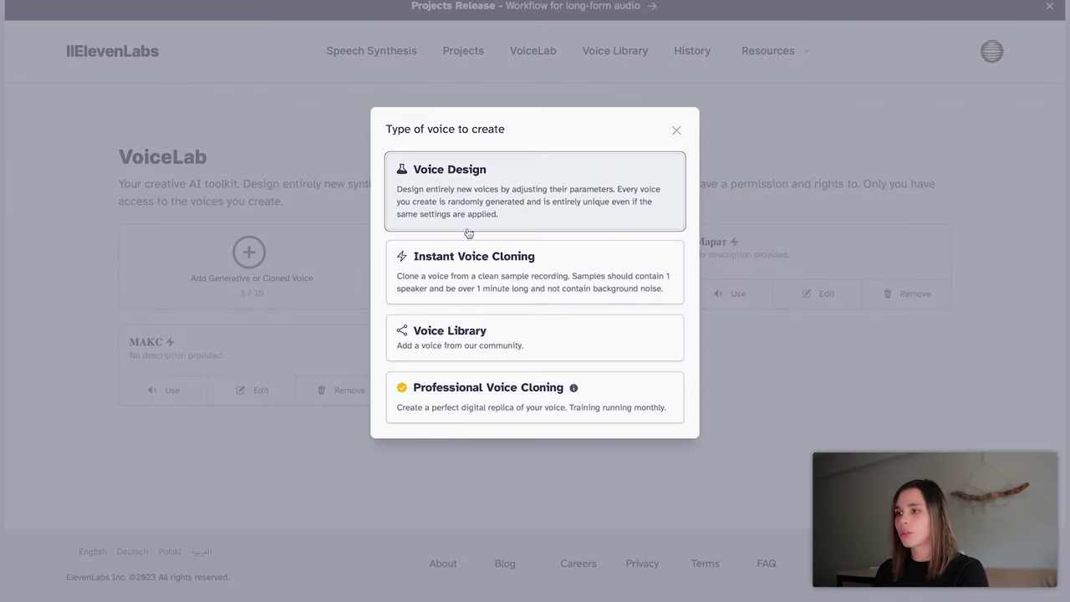
left_click(519, 280)
left_click(461, 152)
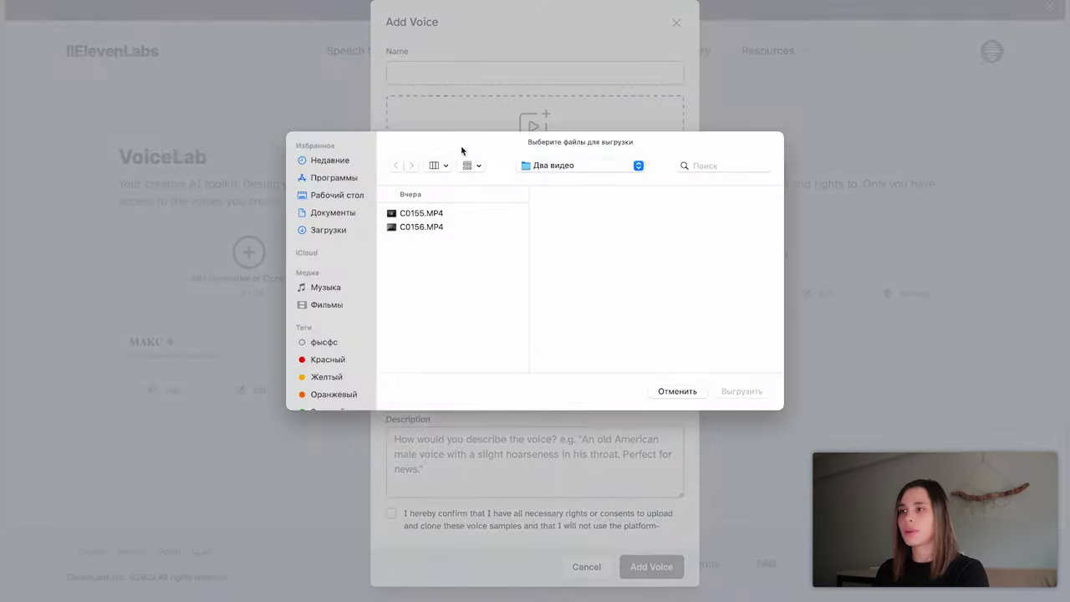
left_click(690, 393)
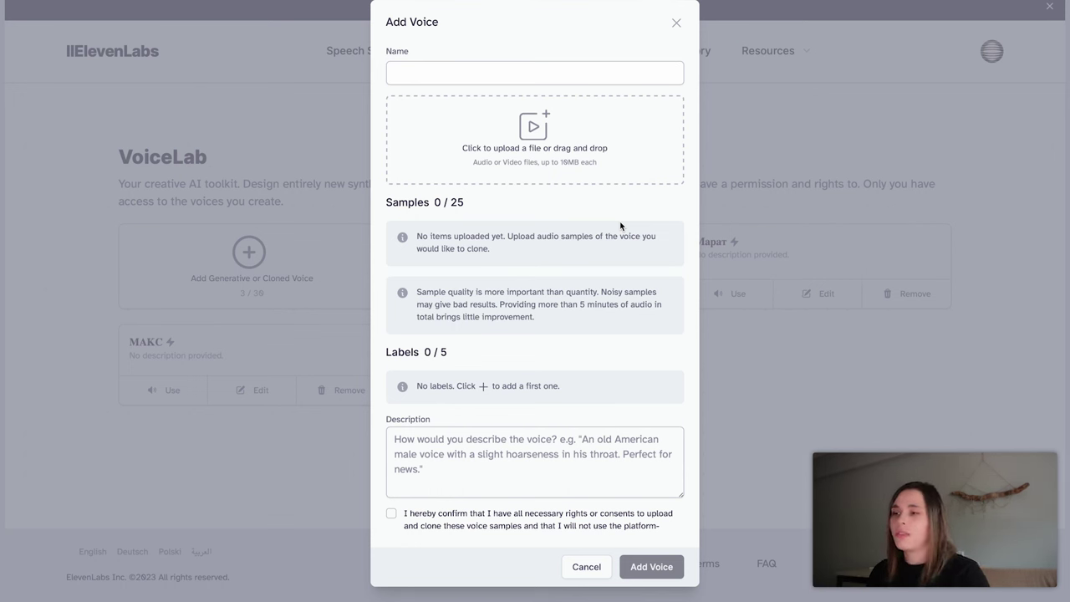
left_click(677, 25)
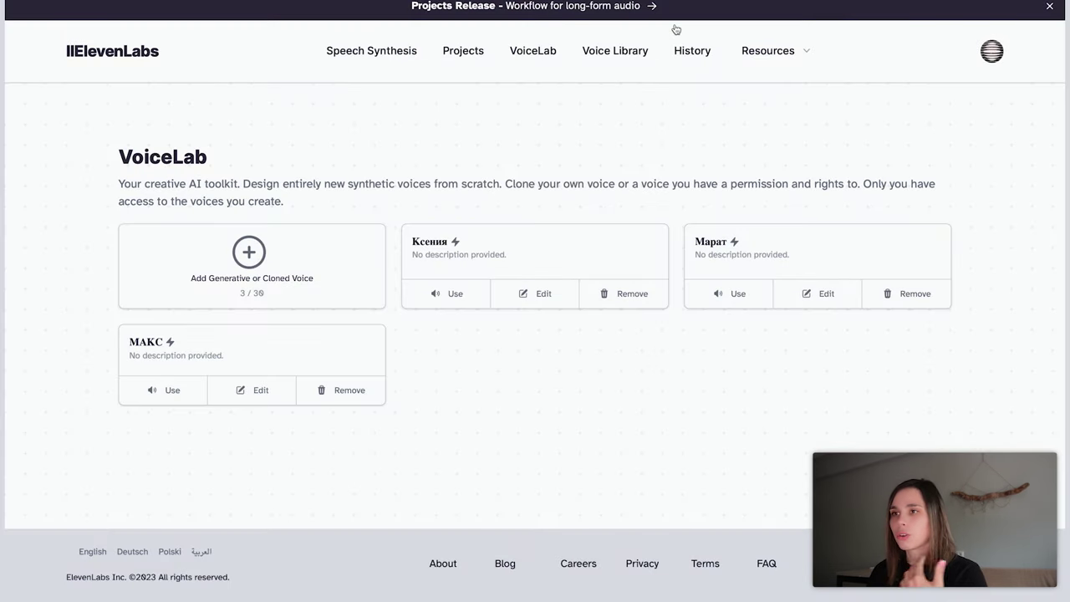
left_click(563, 306)
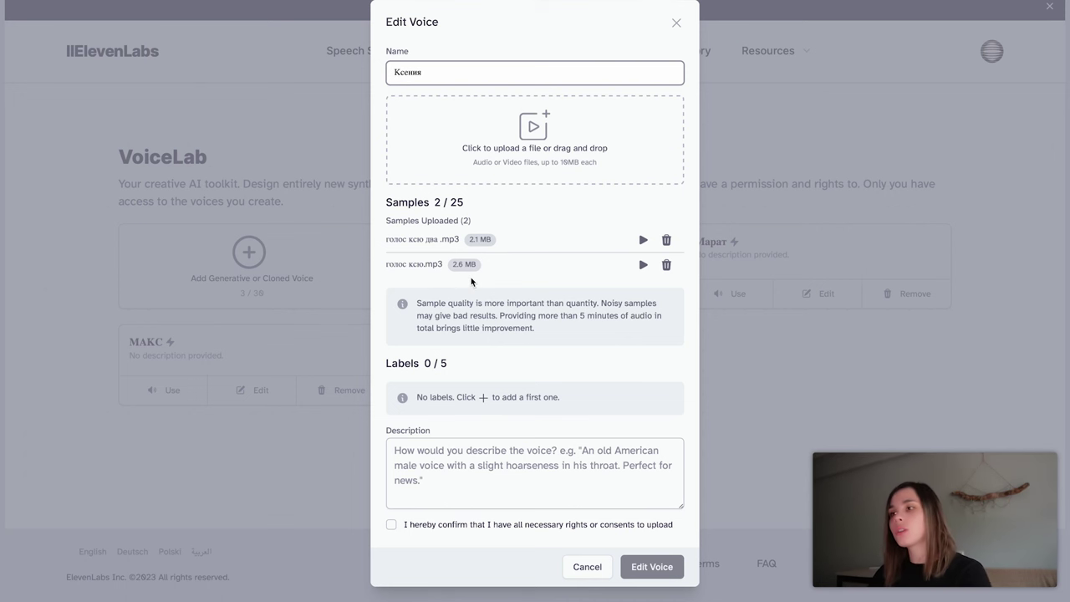
left_click(788, 272)
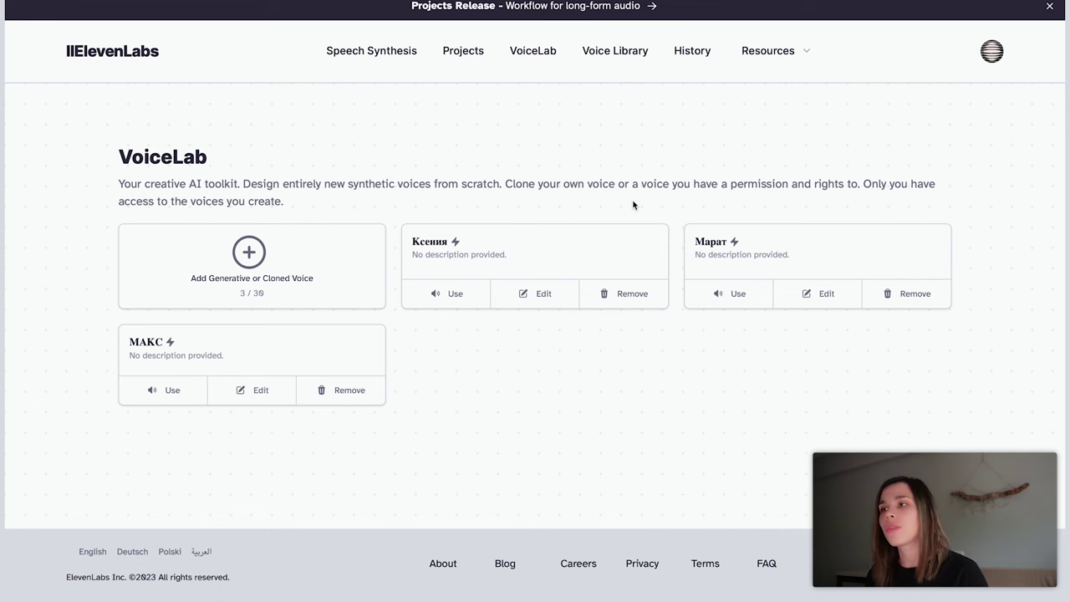
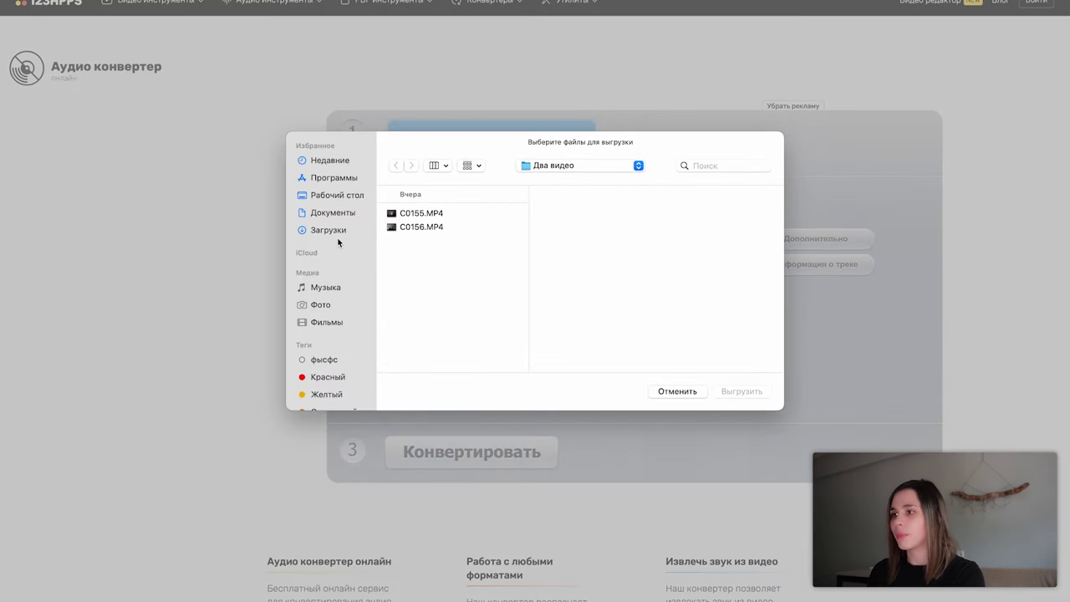
Step: In the 123apps online audio converter, load IMG_7297.MOV from the Downloads folder and set the MP3 quality to 192 kbps
left_click(336, 232)
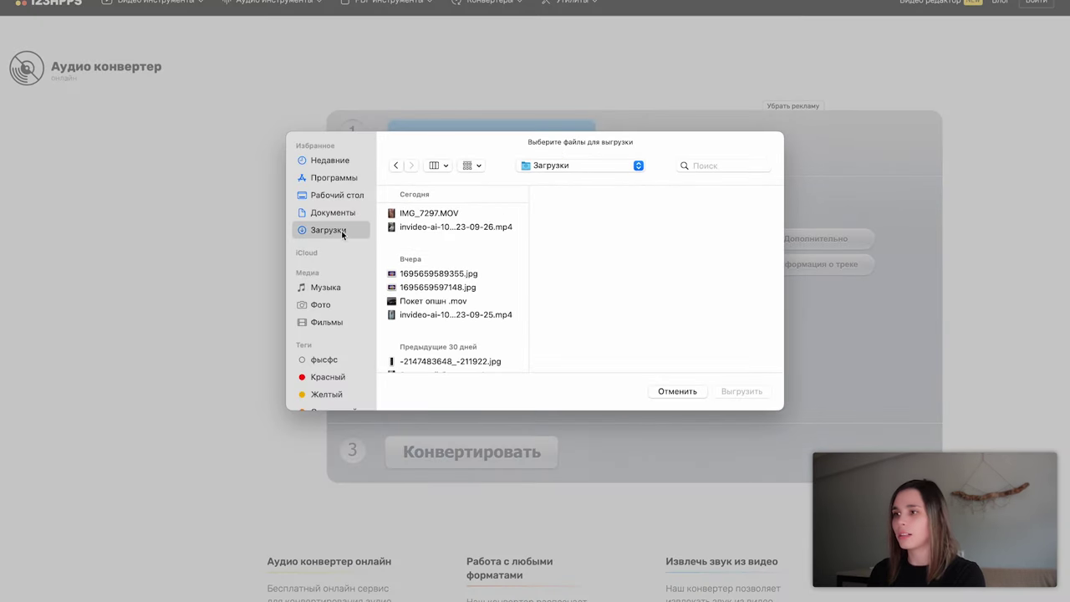
left_click(408, 215)
left_click(757, 391)
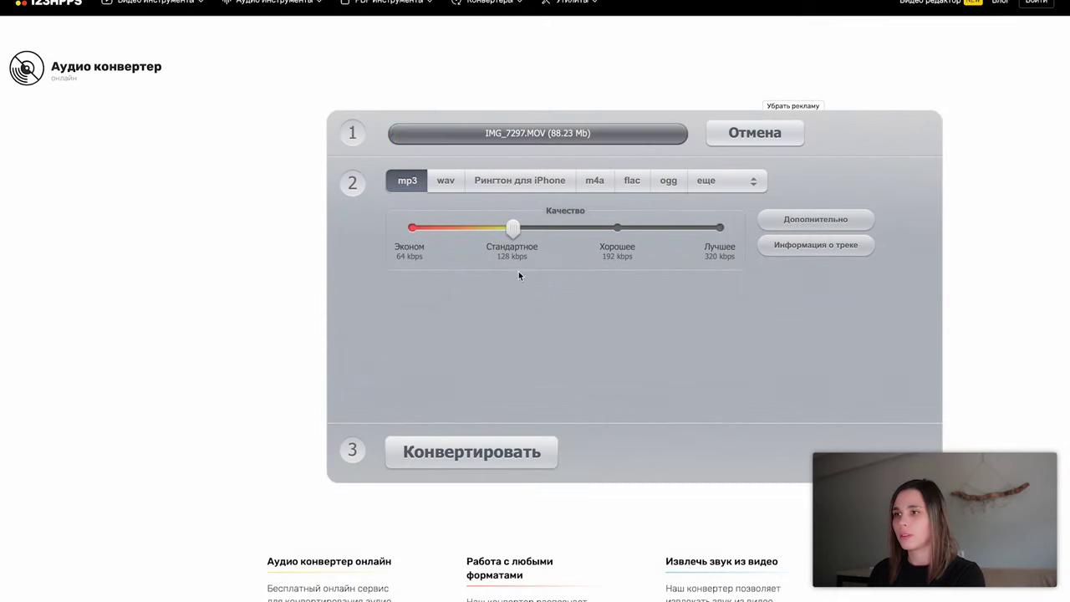
left_click(616, 232)
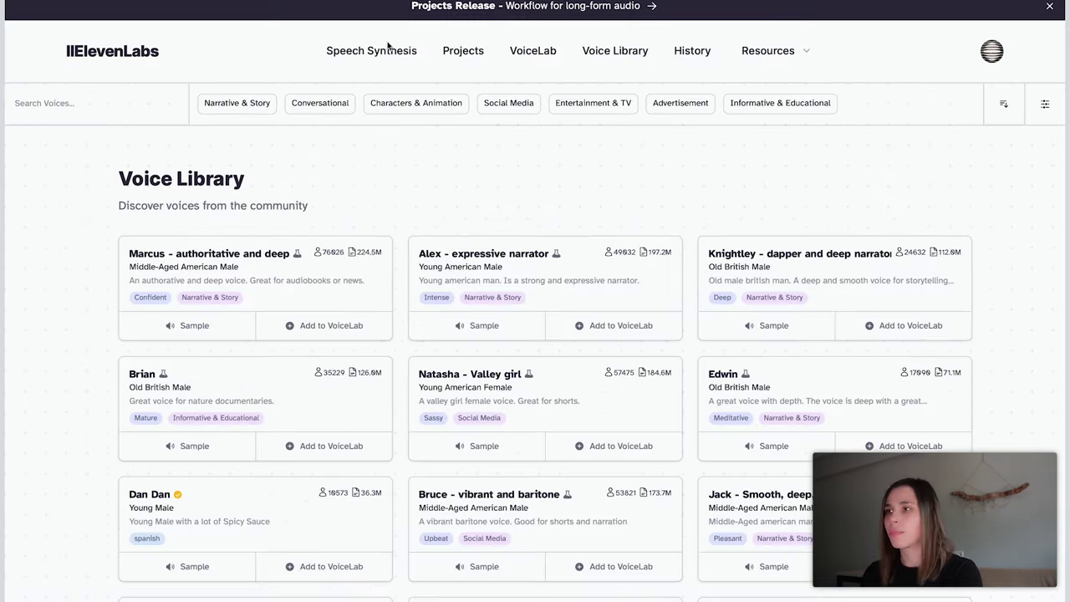
Step: In the ElevenLabs Voice Library, play the samples of the Marcus authoritative voice and the Alex expressive narrator voice
left_click(373, 51)
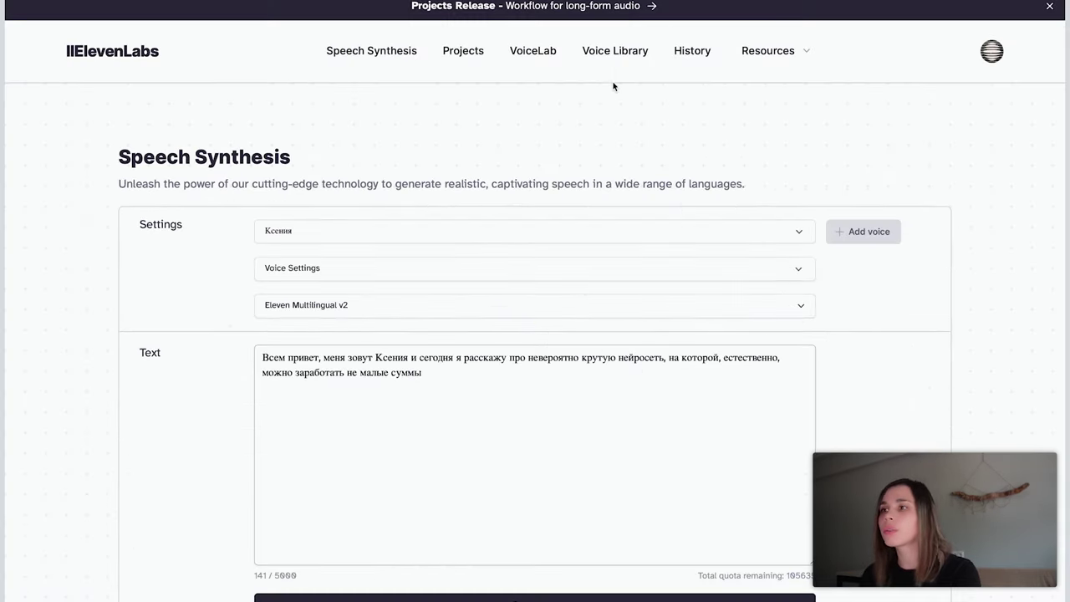
left_click(614, 52)
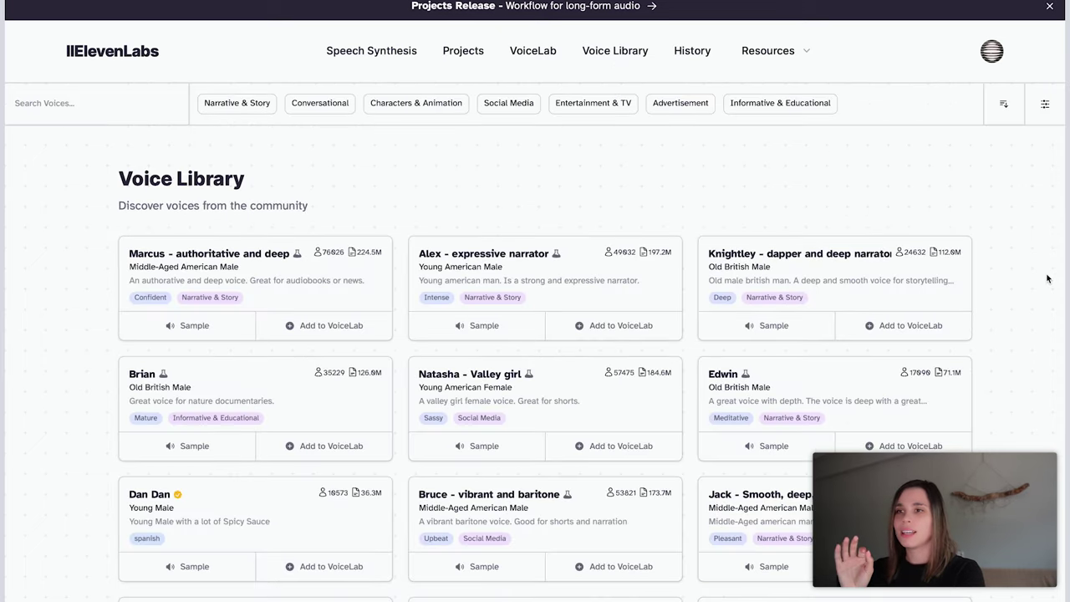
scroll(1050, 280, "down", 3)
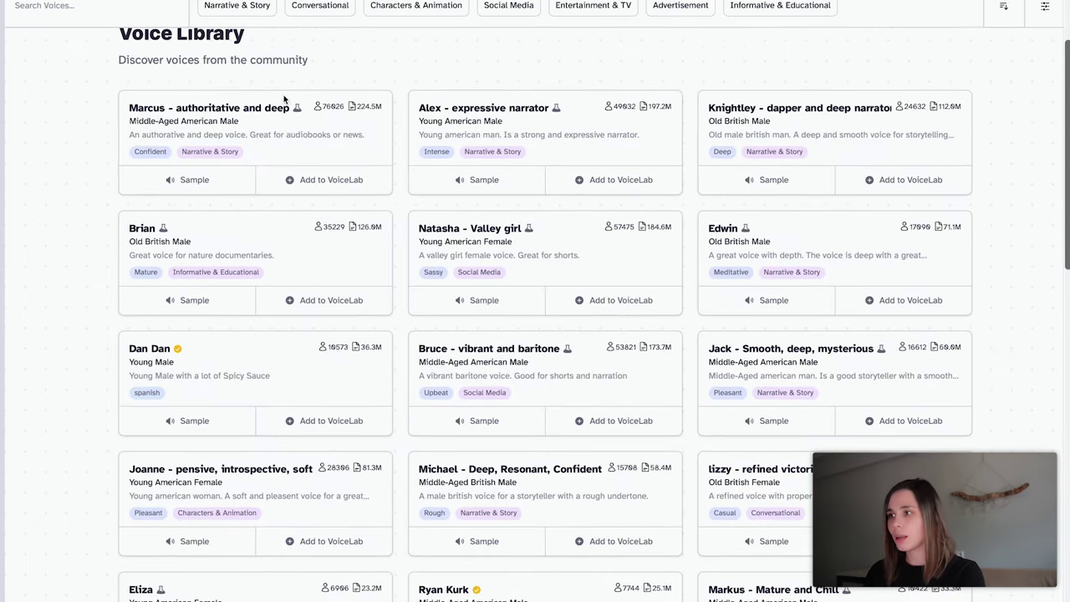
left_click(193, 187)
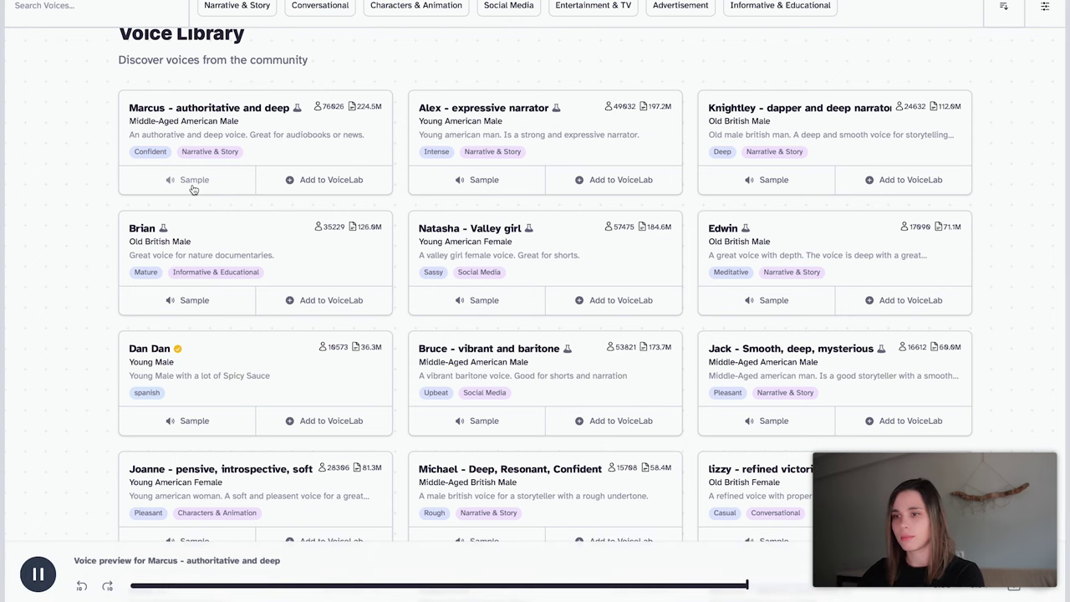
left_click(452, 180)
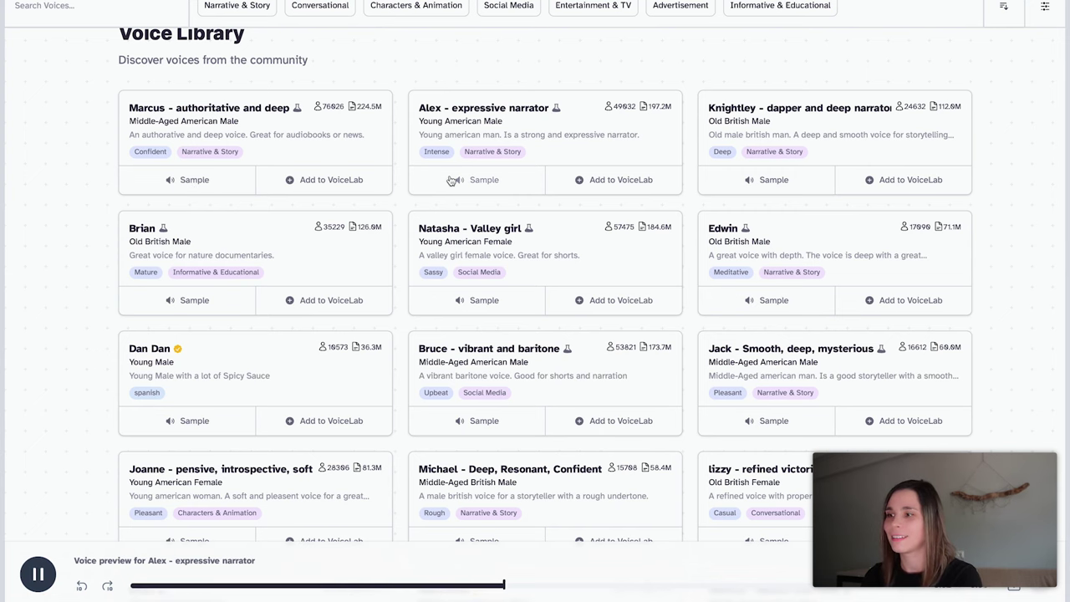
Step: Look through the Voice Library's advanced filter options for gender, category, age and accent
scroll(183, 141, "up", 3)
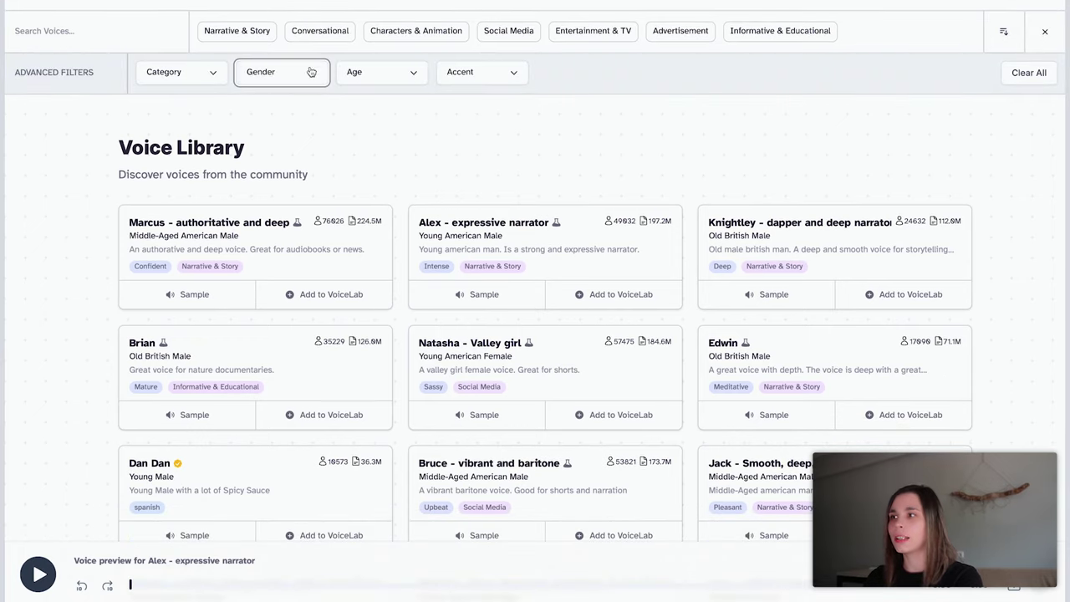
left_click(311, 72)
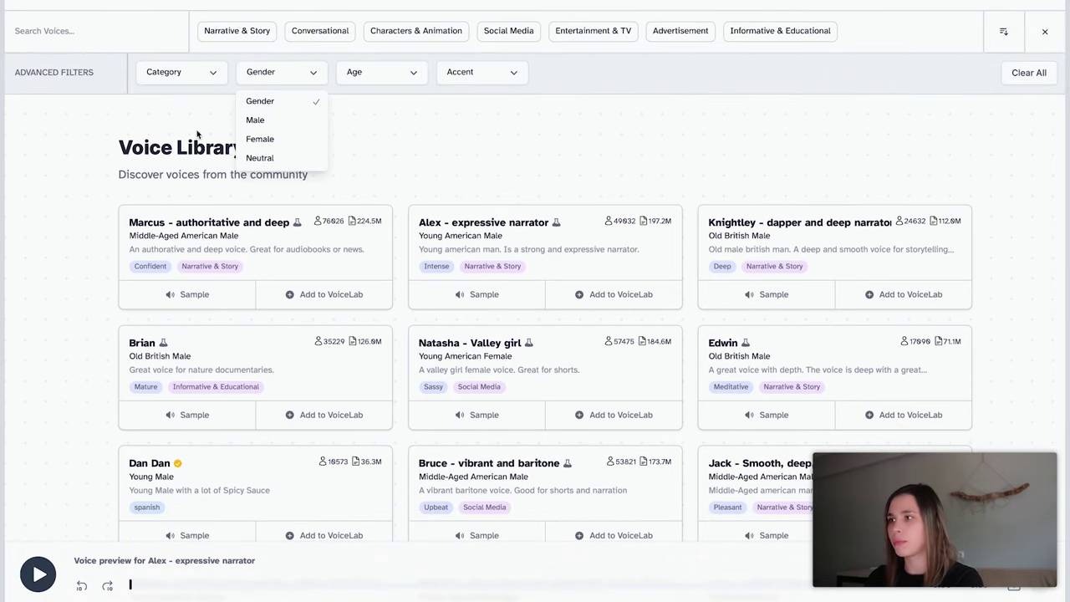
left_click(167, 73)
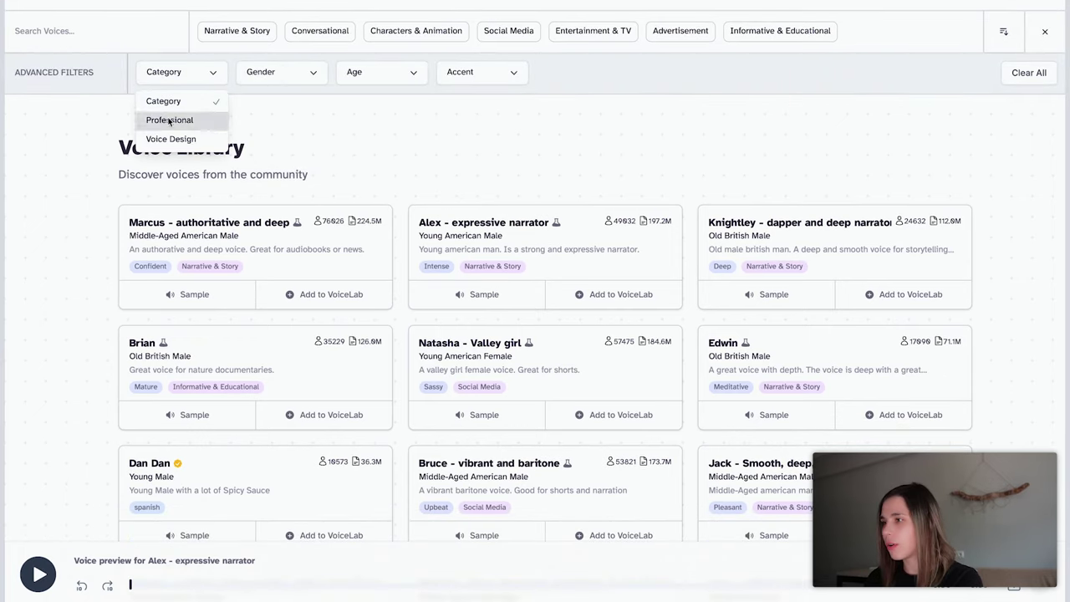
left_click(343, 77)
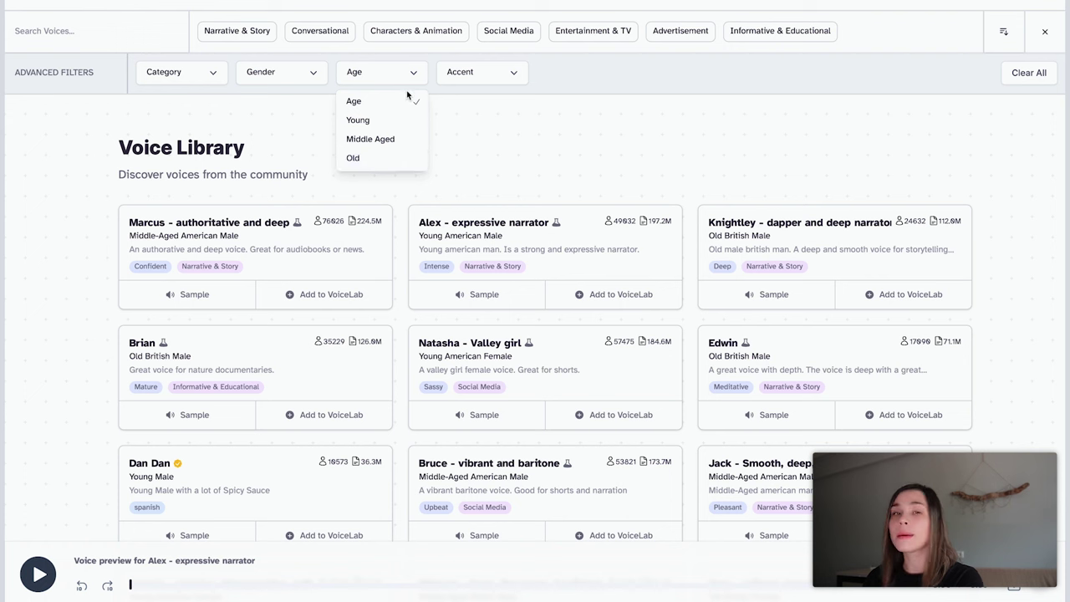
left_click(504, 72)
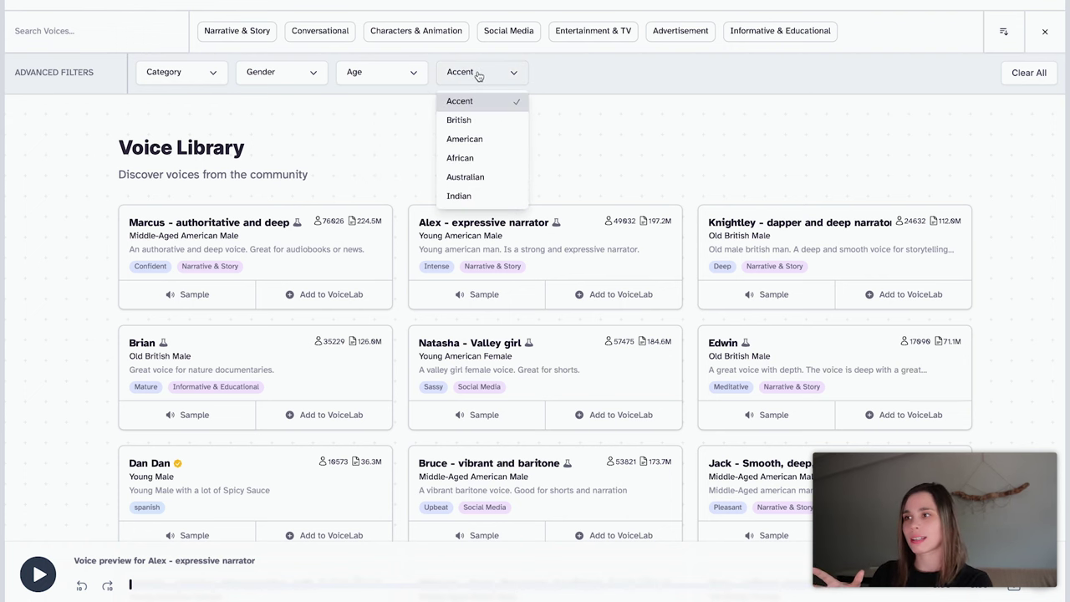
left_click(575, 148)
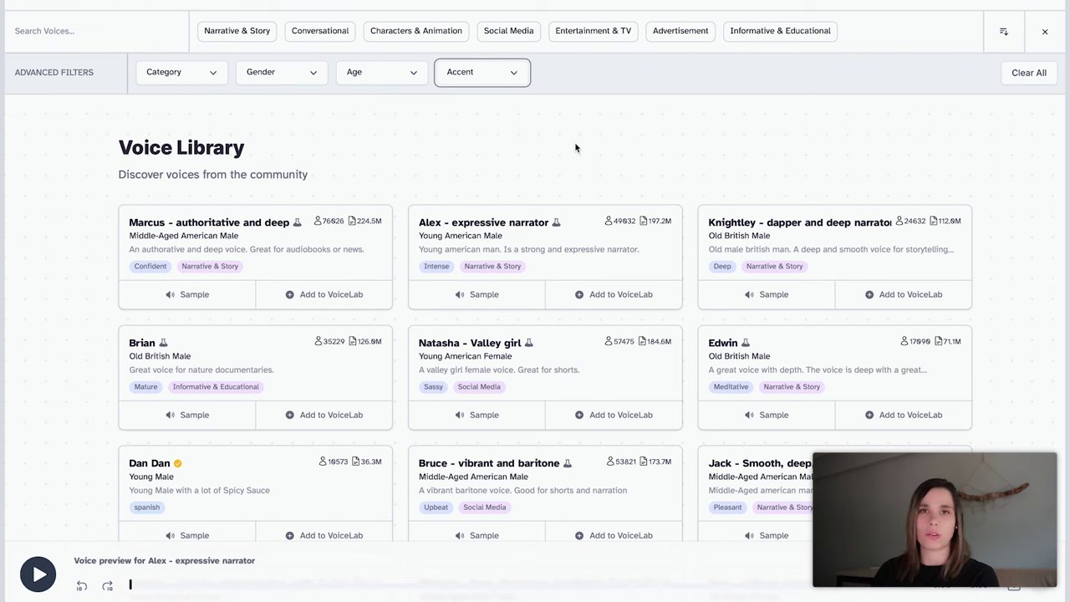
Step: Switch back to the online audio converter, convert IMG_7297.MOV to MP3 and download the result, allowing downloads from the site
left_click(816, 0)
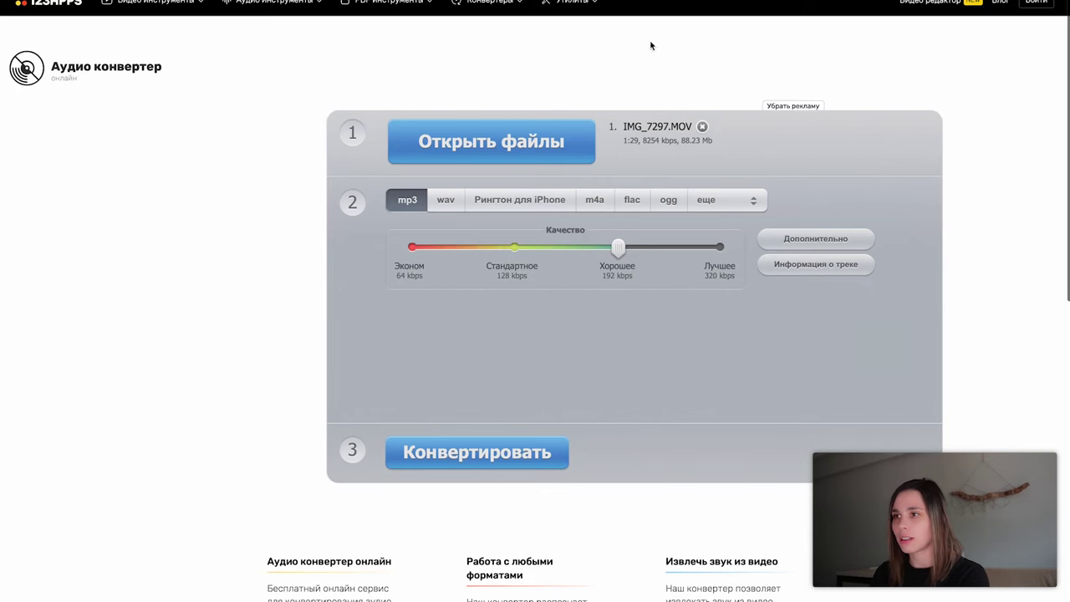
left_click(468, 468)
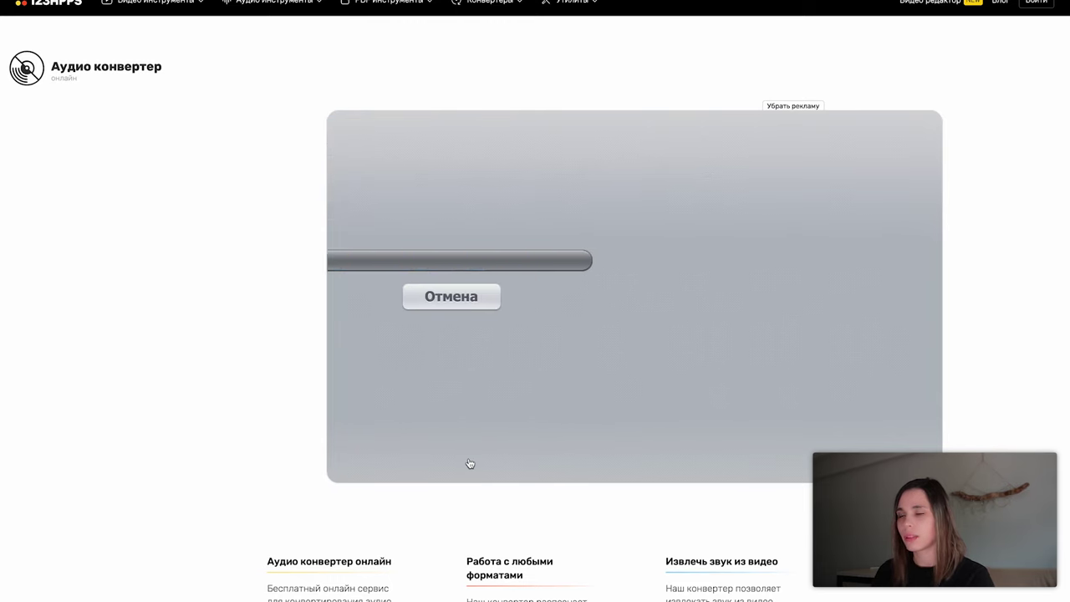
left_click(661, 251)
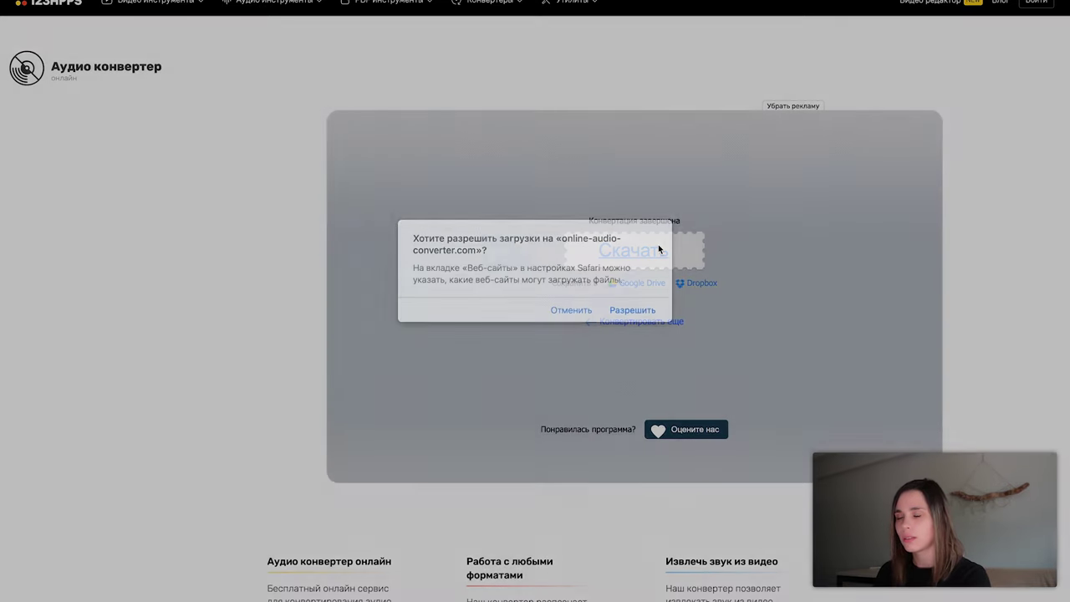
left_click(633, 310)
Step: Return to ElevenLabs and start a new Instant Voice Cloning voice in VoiceLab
left_click(506, 0)
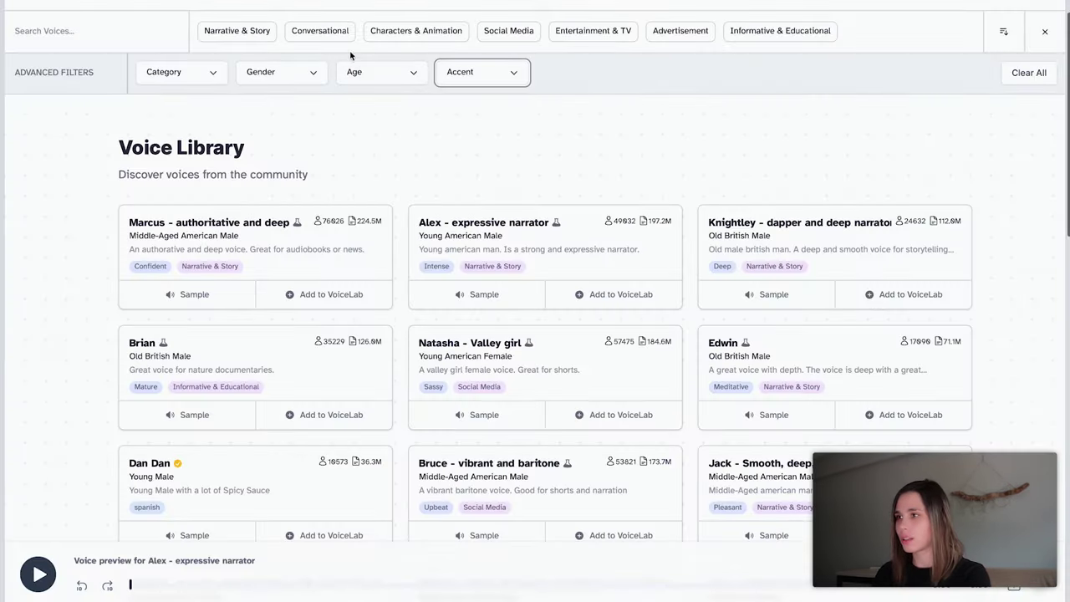
scroll(506, 121, "up", 3)
left_click(533, 51)
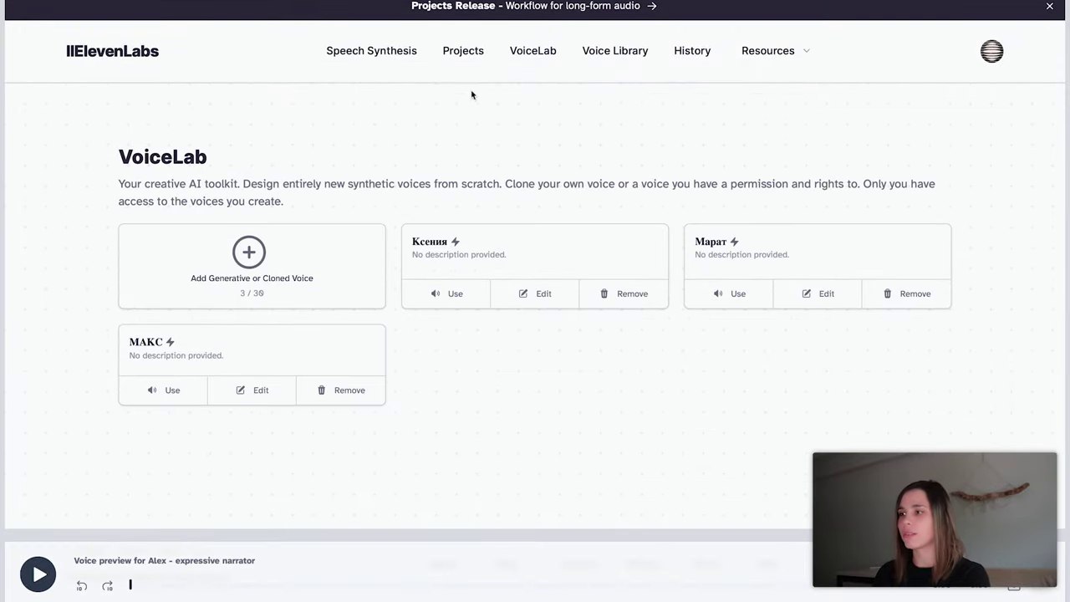
left_click(234, 264)
left_click(506, 271)
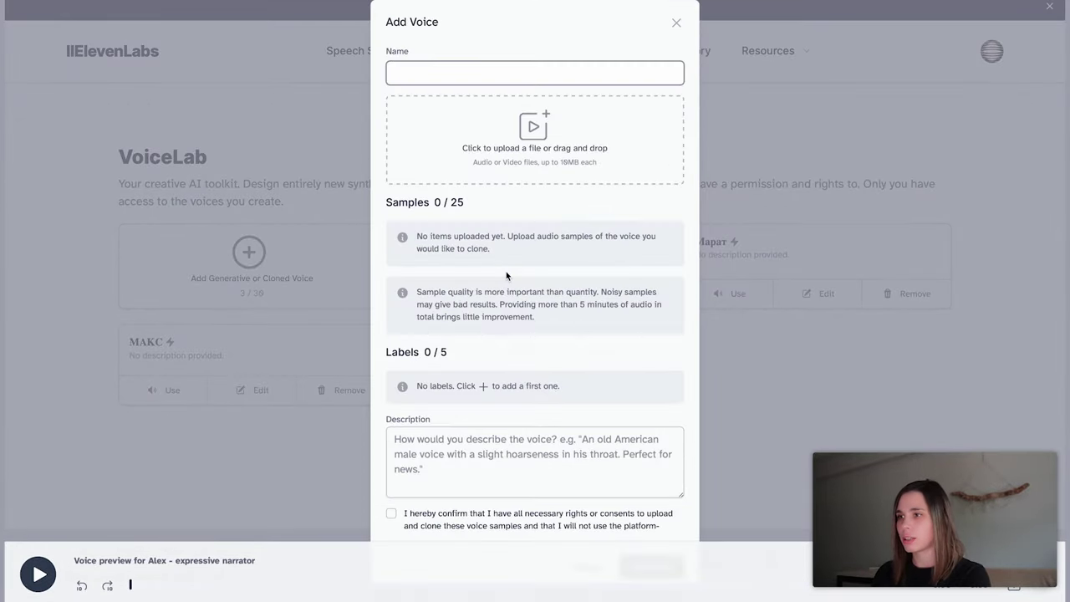
Step: Restart an Instant Voice Cloning voice, name it with the speaker's first name plus "клон два для видео", and upload IMG_7297 (online-audio-converter.com).mp3 as its sample
left_click(845, 249)
left_click(342, 258)
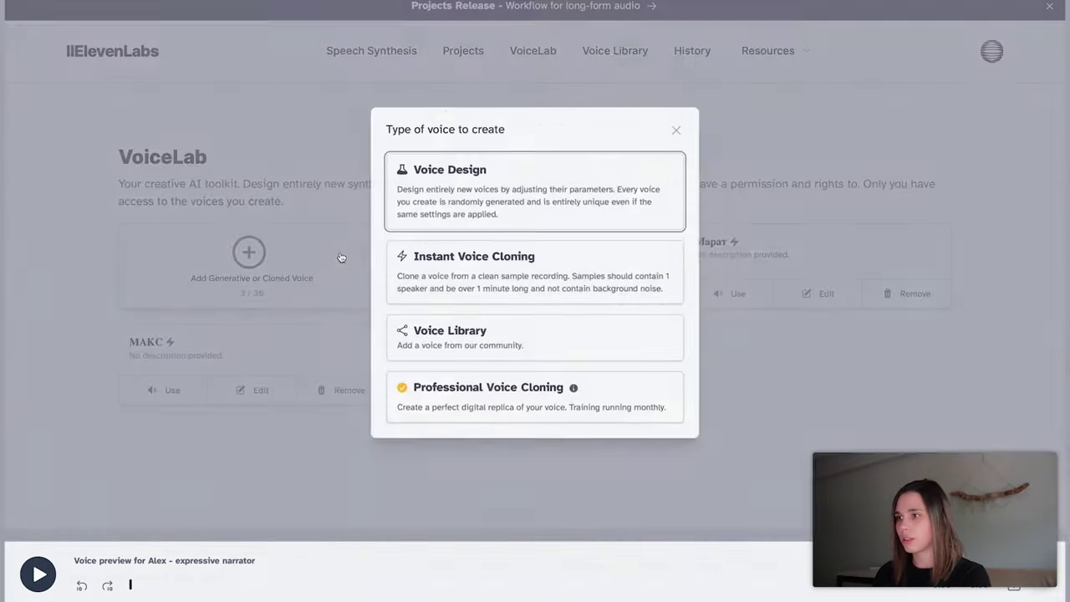
left_click(464, 285)
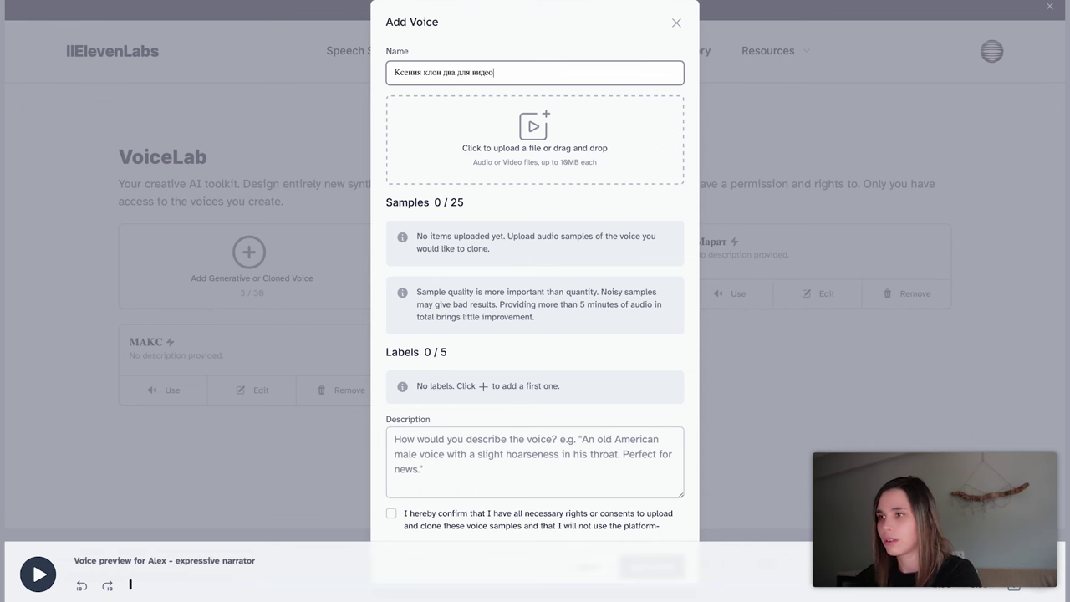
left_click(535, 144)
left_click(447, 215)
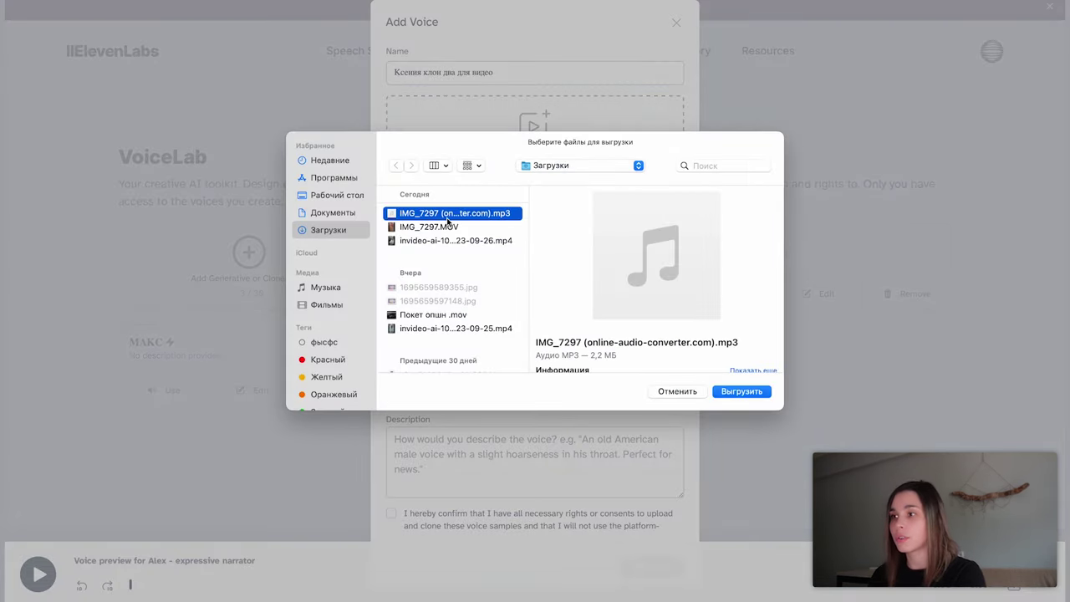
left_click(745, 390)
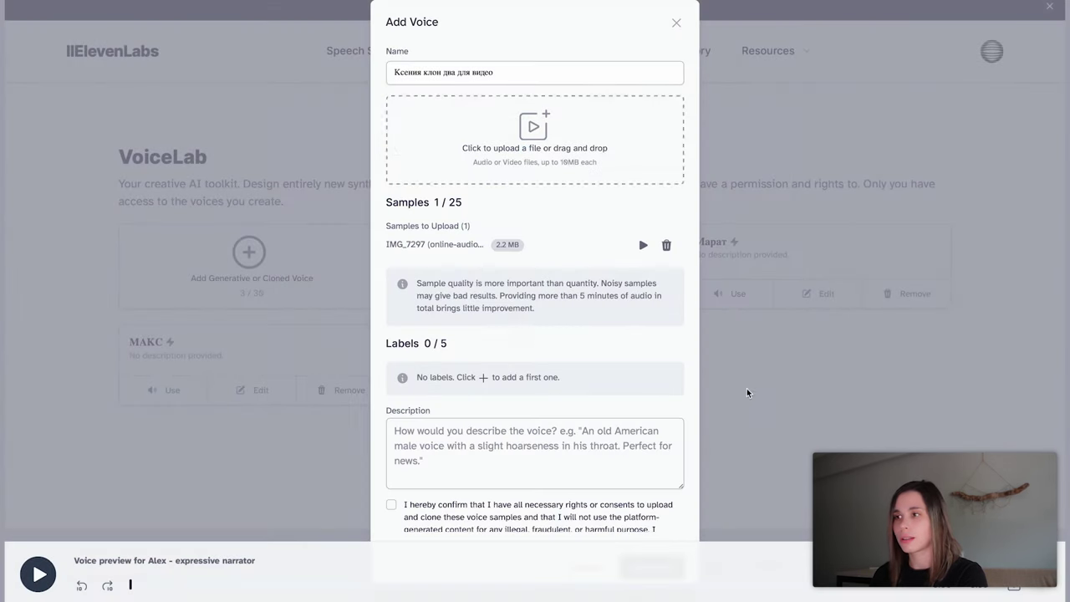
Step: Confirm the rights to the voice sample, dismiss the audio player covering the dialog, and add the voice to VoiceLab
scroll(511, 307, "down", 1)
left_click(392, 475)
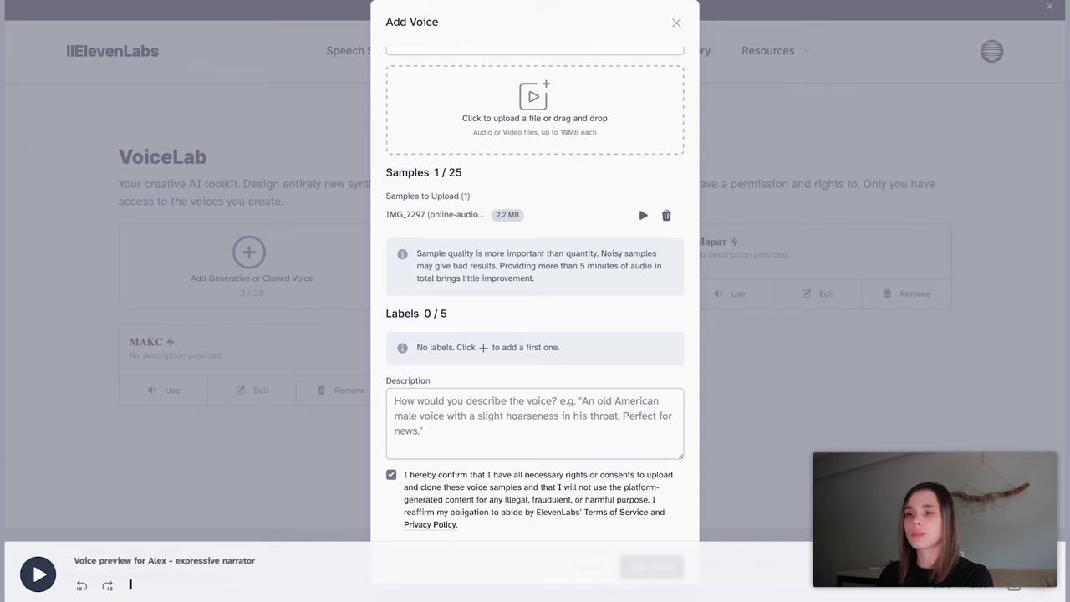
left_click(1035, 593)
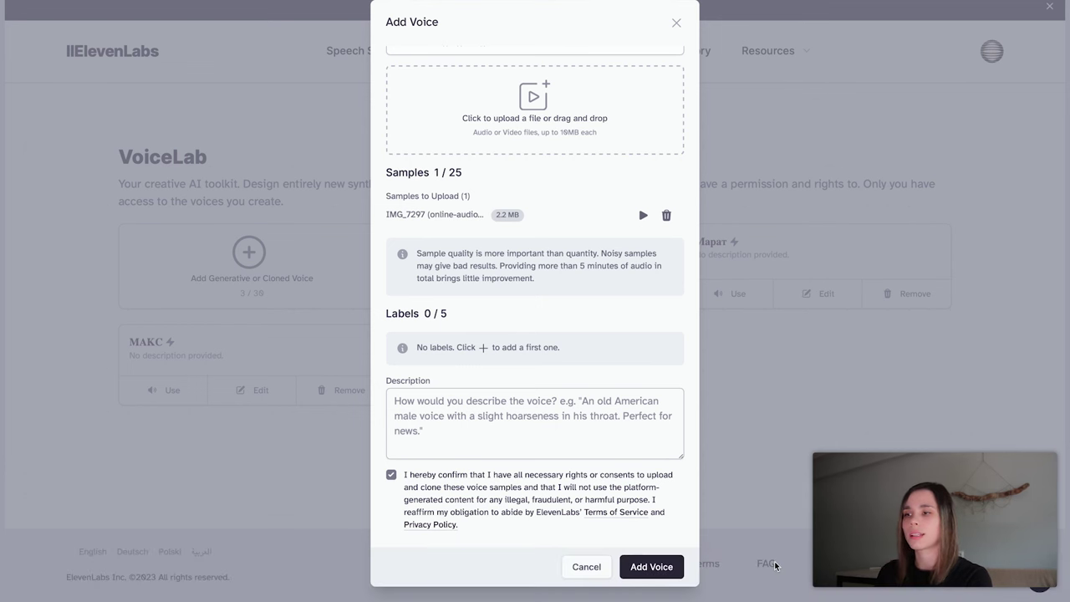
left_click(645, 568)
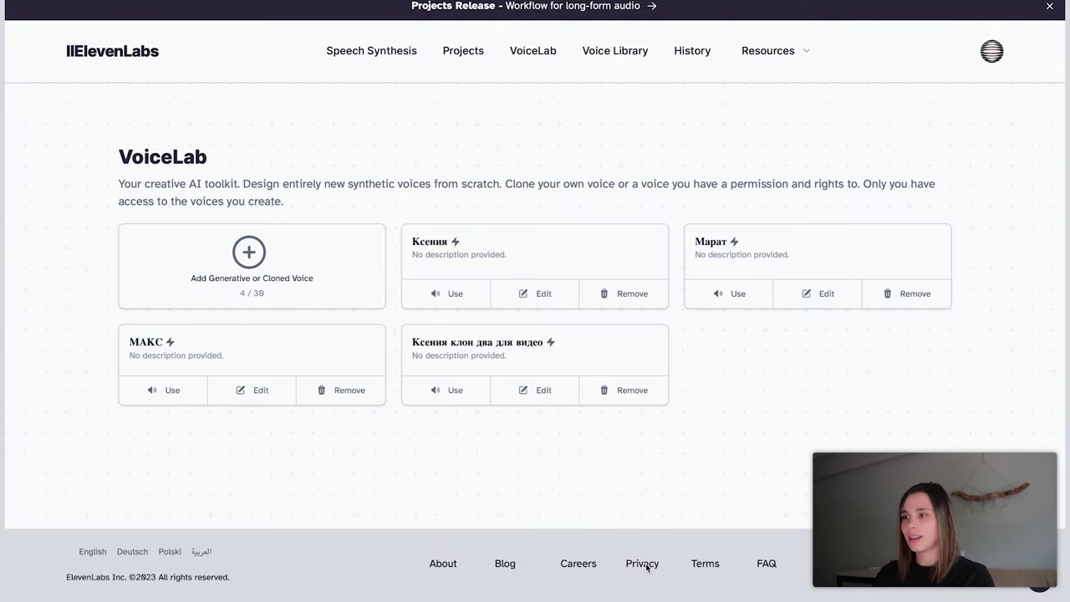
Step: Use the new "клон два для видео" voice in Speech Synthesis to generate the Russian greeting with Eleven Multilingual v2, and play the result
left_click(456, 401)
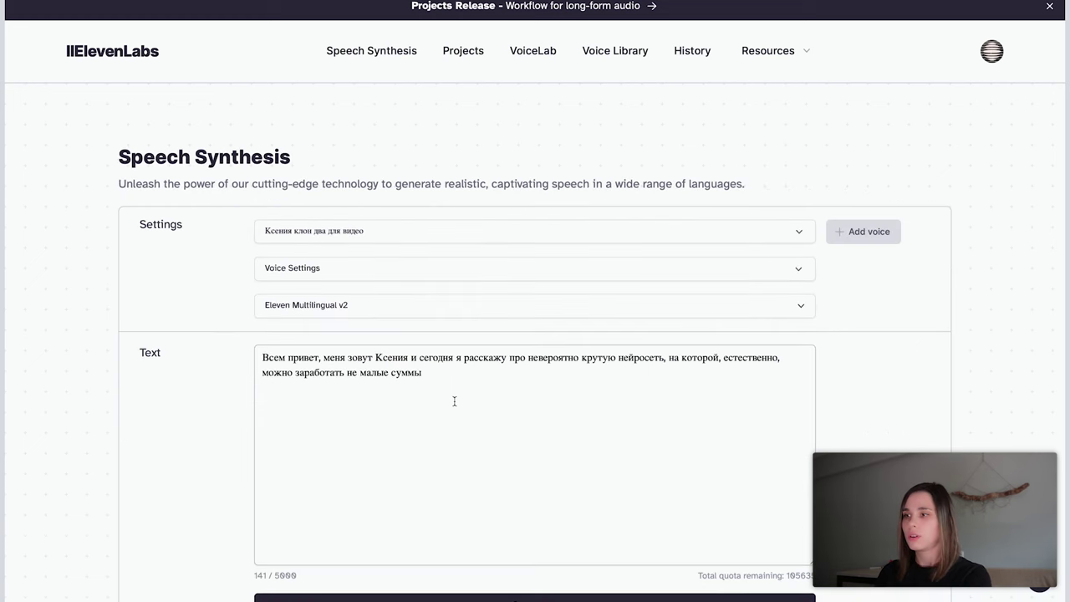
scroll(584, 397, "down", 3)
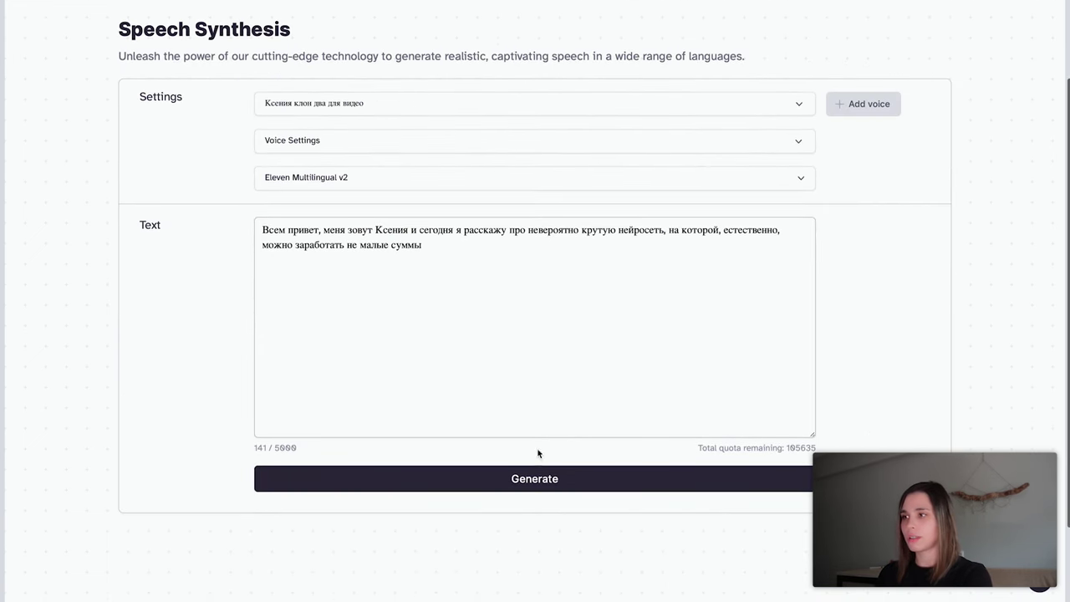
left_click(562, 482)
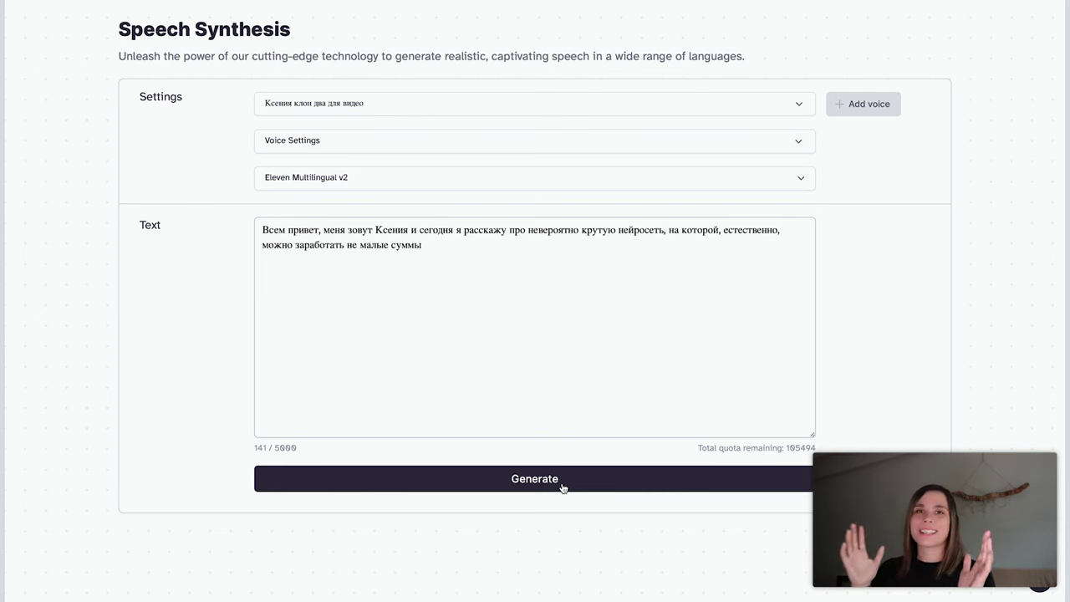
left_click(563, 485)
scroll(507, 452, "down", 1)
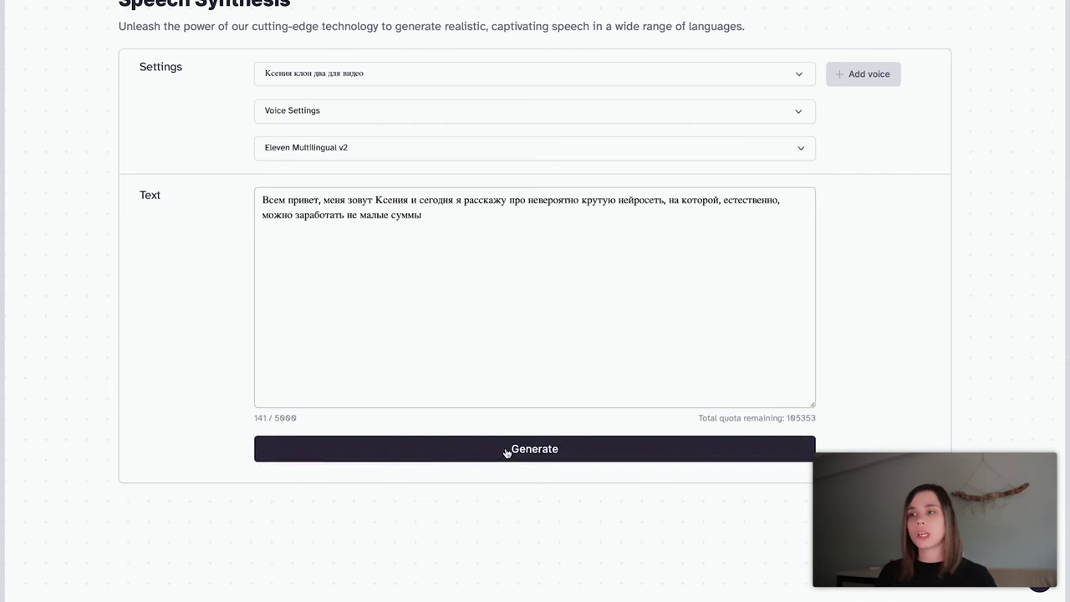
key("F5")
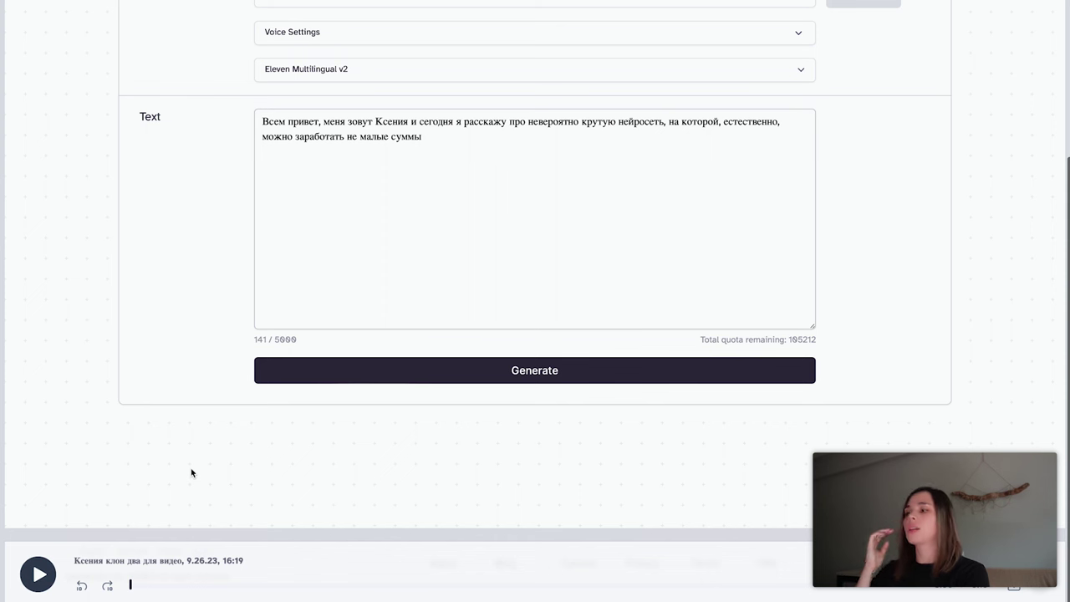
left_click(40, 575)
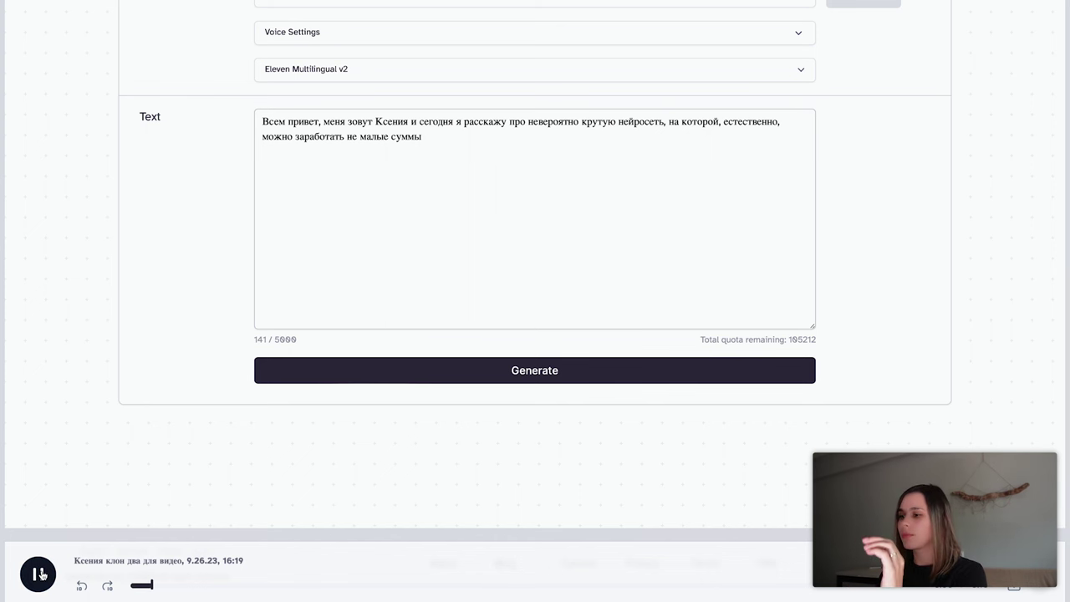
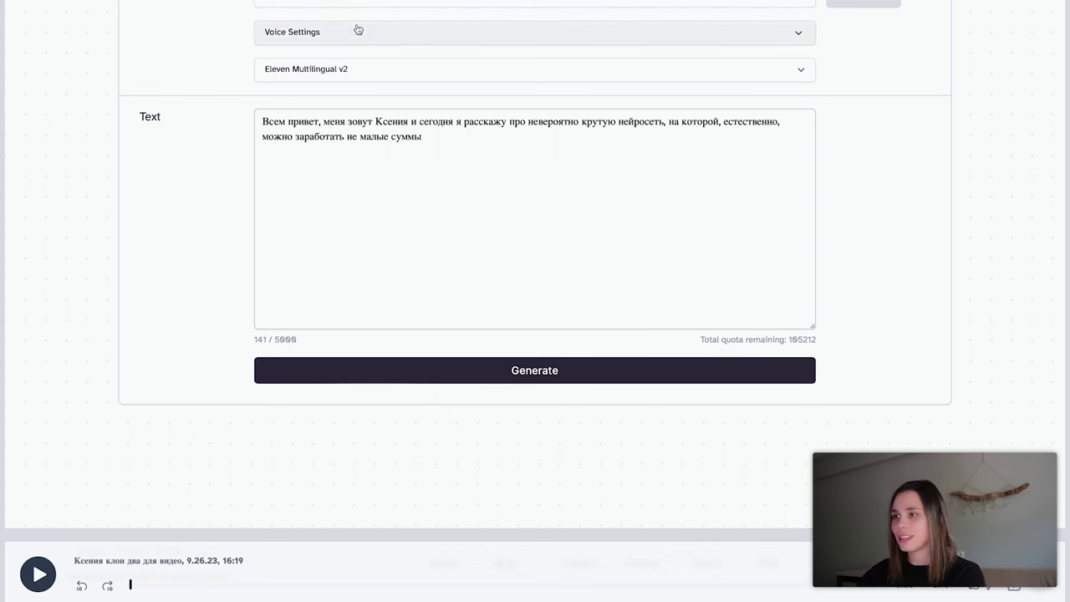
Step: Replace the Russian greeting with its English translation about earning on an incredibly cool neural network, generate the speech, and listen at a higher volume
left_click_drag(437, 136, 242, 122)
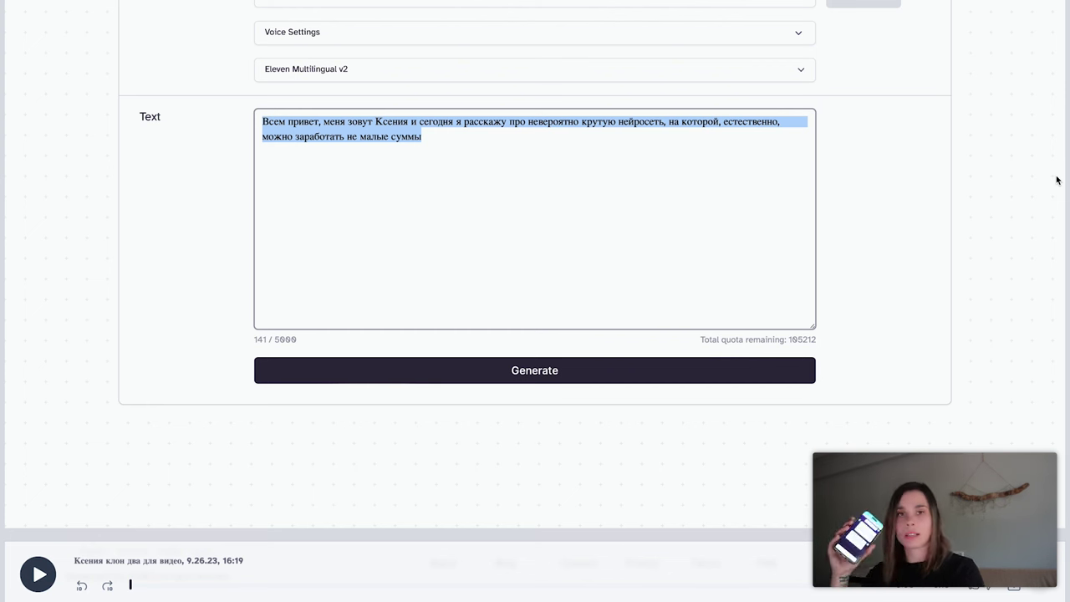
type("Hello everyone, my name is Ksenia and today I will tell you about an incredibly cool neural network on which, of course, you can earn a significant amount of money.")
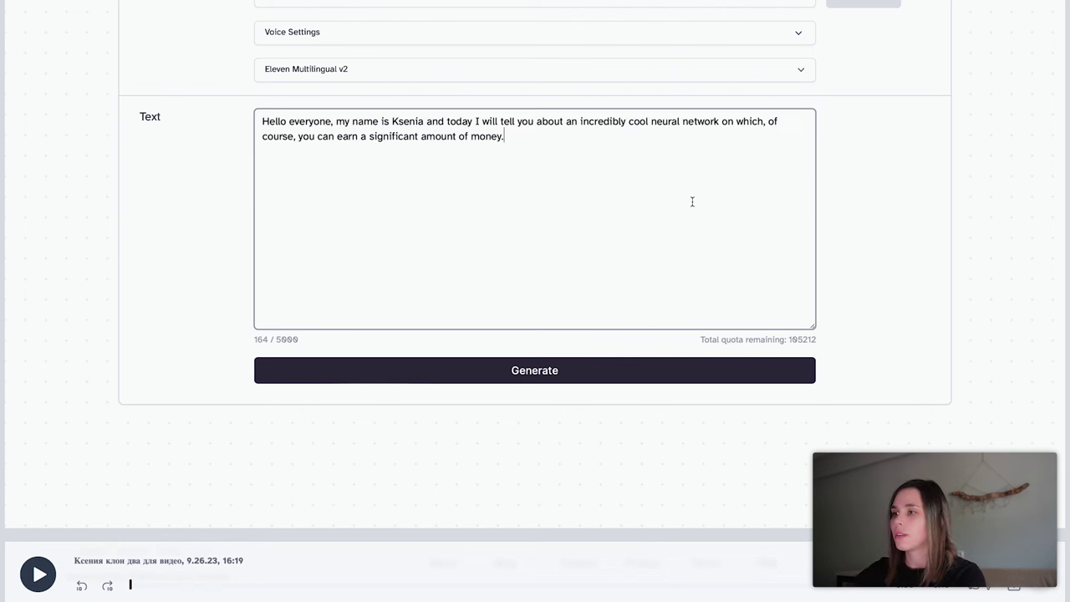
left_click(492, 369)
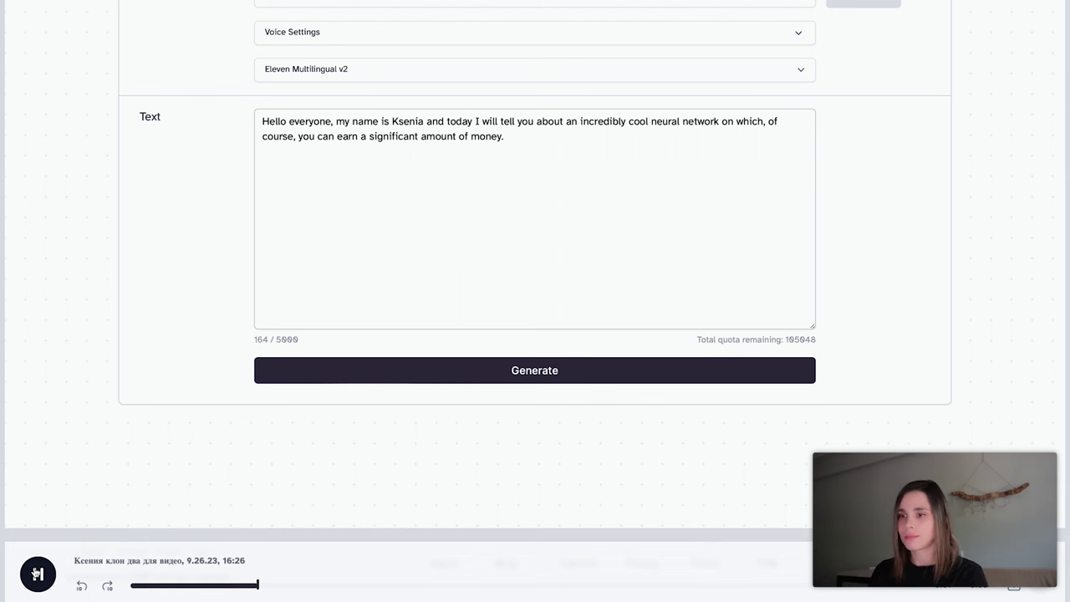
key("XF86AudioRaiseVolume")
key("XF86AudioRaiseVolume")
key("XF86AudioRaiseVolume")
key("XF86AudioRaiseVolume")
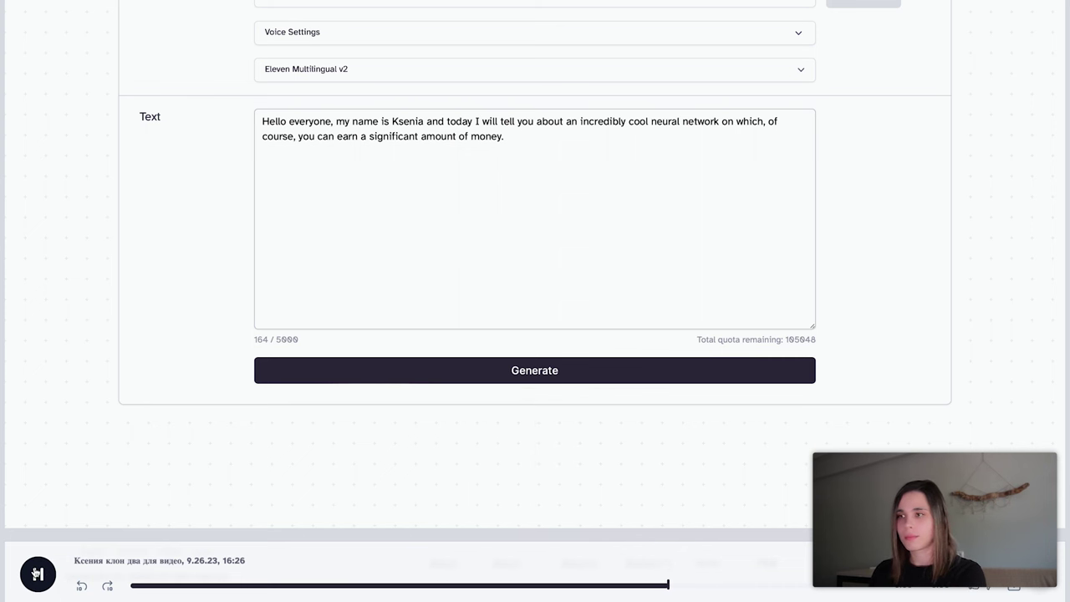
Step: Switch to the first cloned voice listed in VoiceLab, generate the same English greeting with it, and play the result
left_click(538, 139)
left_click_drag(537, 138, 259, 117)
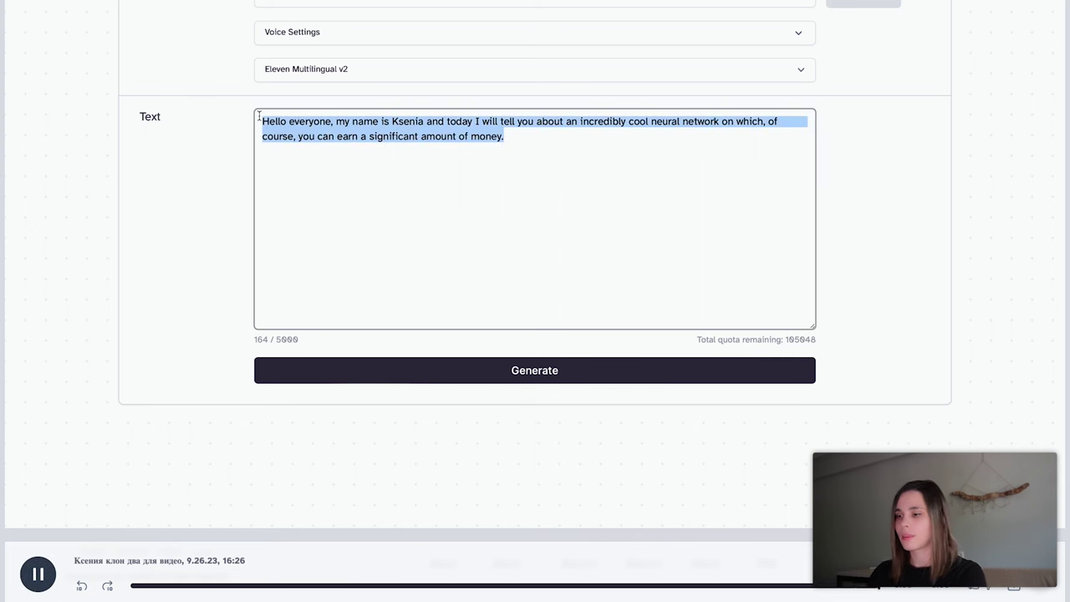
scroll(466, 108, "up", 5)
left_click(528, 51)
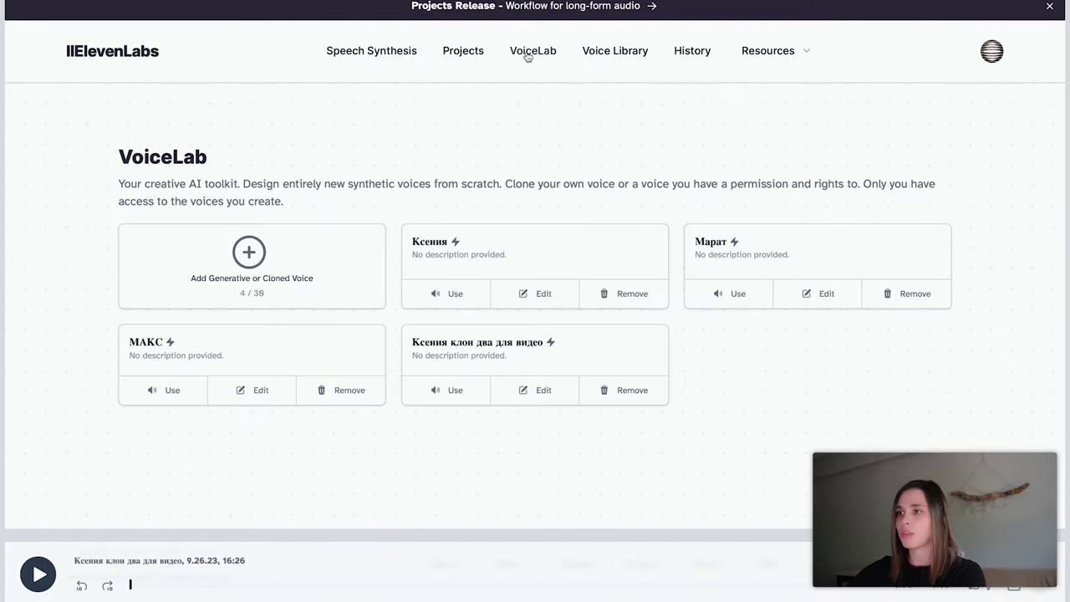
left_click(452, 294)
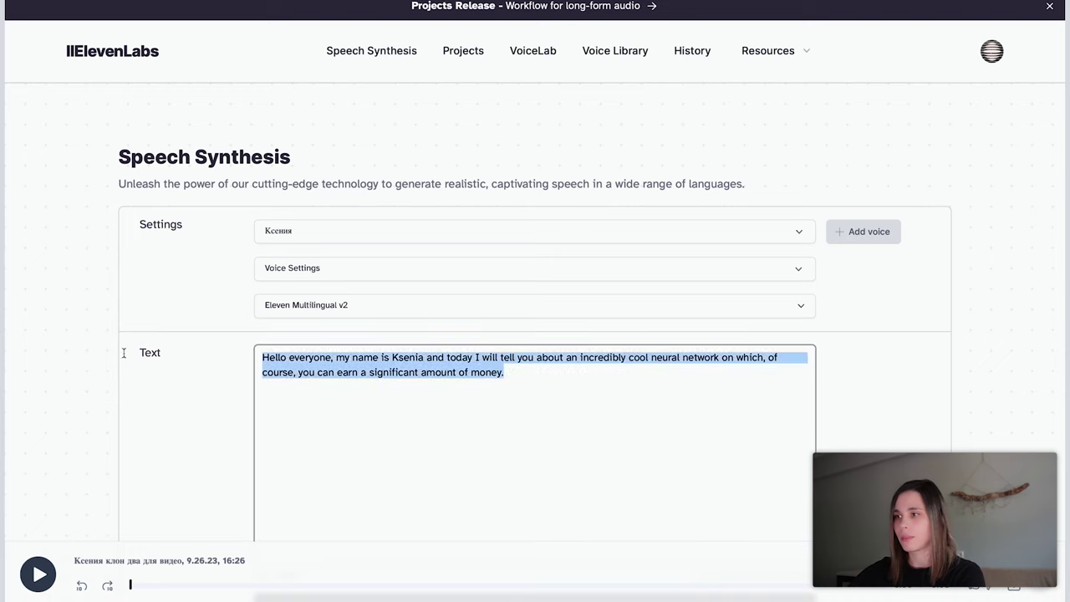
scroll(640, 454, "down", 5)
left_click(556, 369)
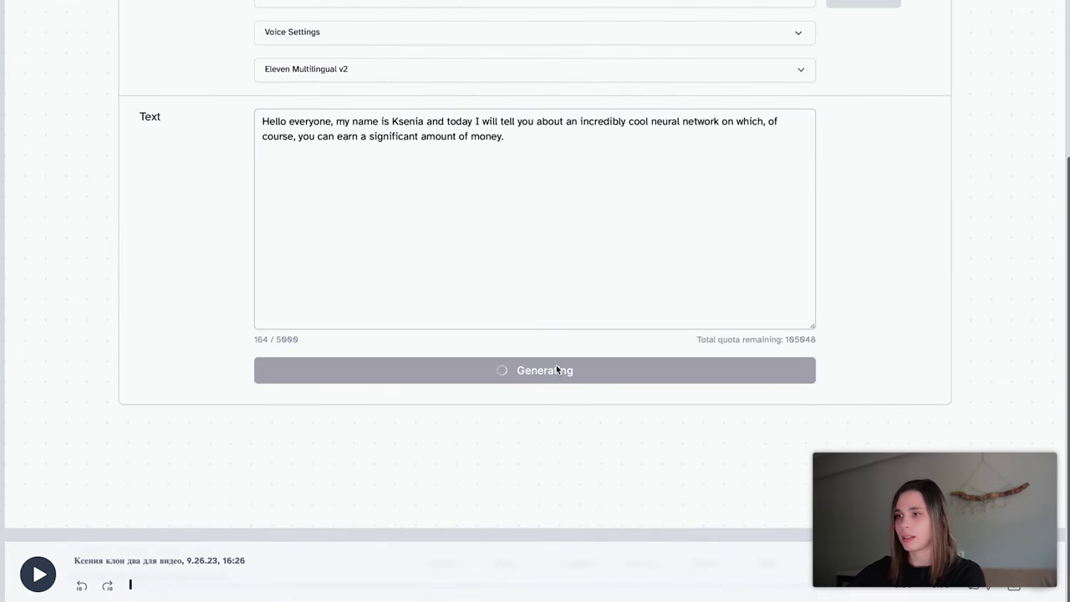
left_click(38, 583)
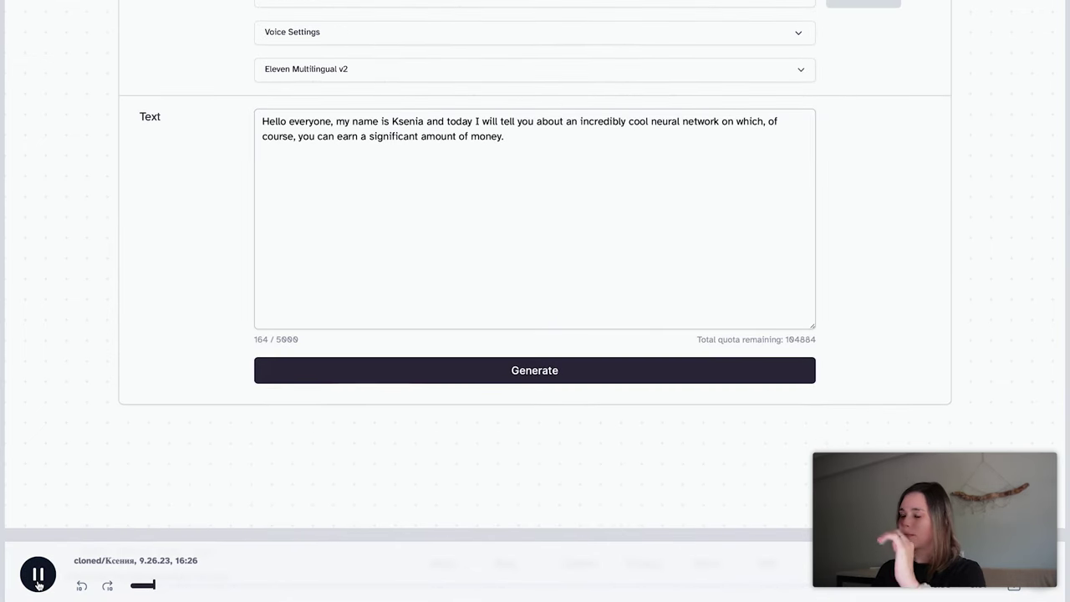